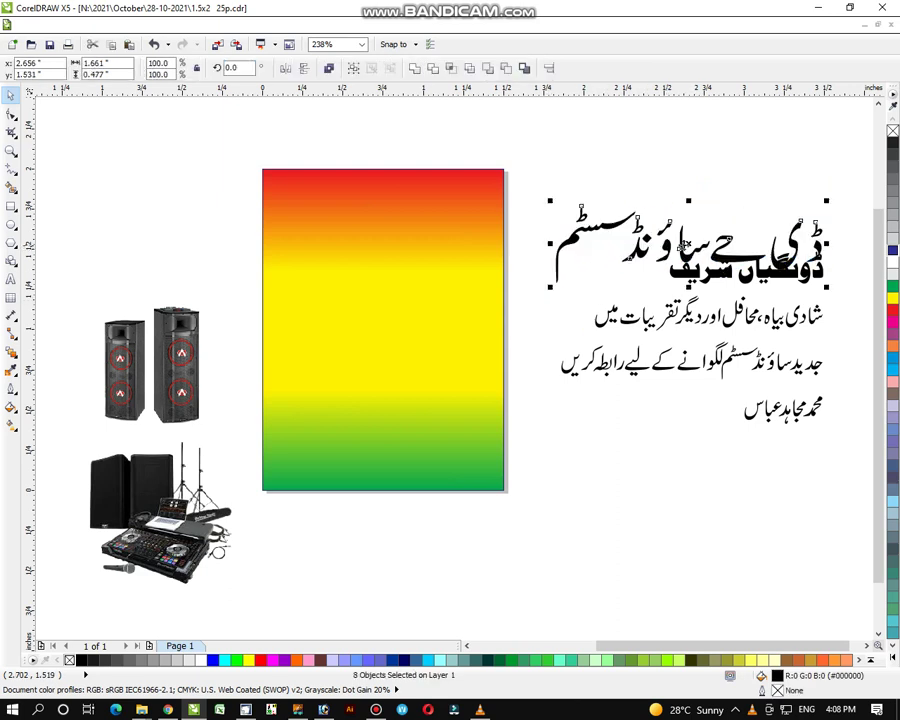
Step: Move the Urdu headline across the top of the gradient background, scale it down, and combine it into one curve
{"action": "left_click_drag", "start_coordinate": [683, 244], "coordinate": [410, 206]}
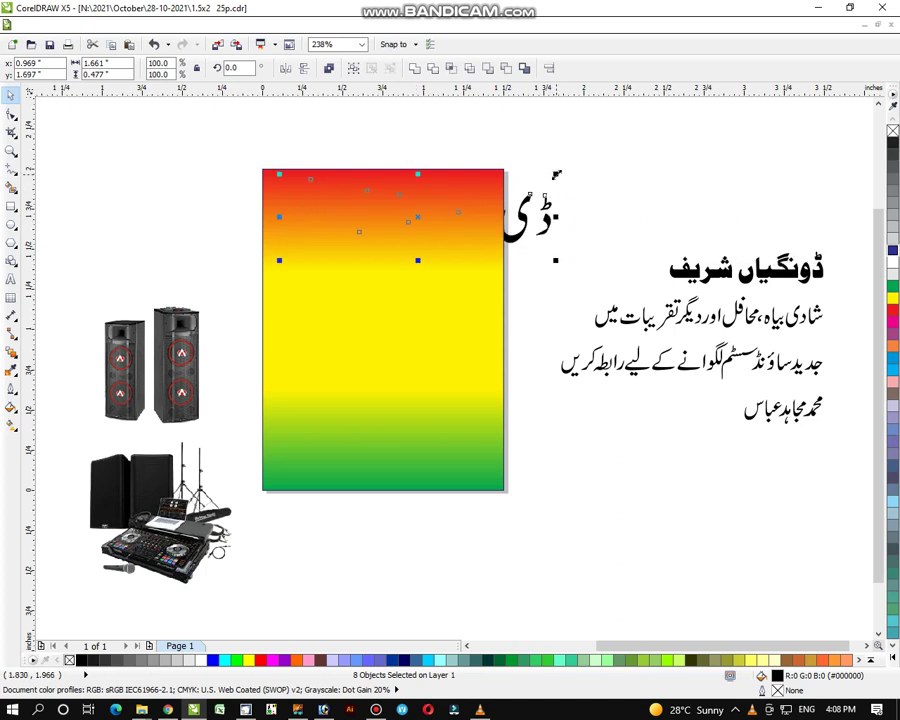
{"action": "left_click_drag", "start_coordinate": [556, 175], "coordinate": [505, 192]}
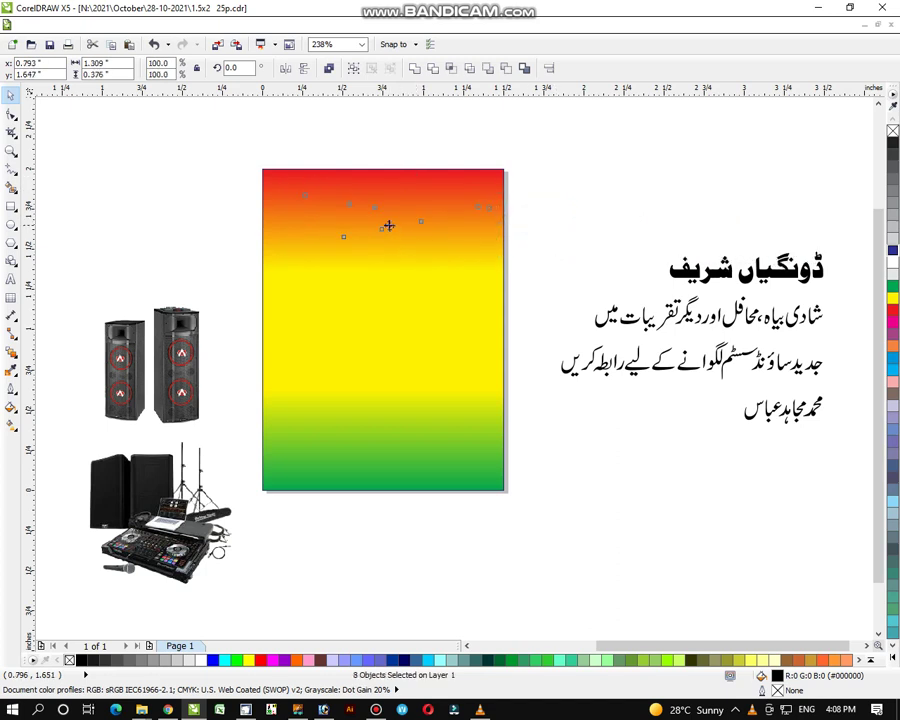
{"action": "left_click_drag", "start_coordinate": [388, 226], "coordinate": [384, 222]}
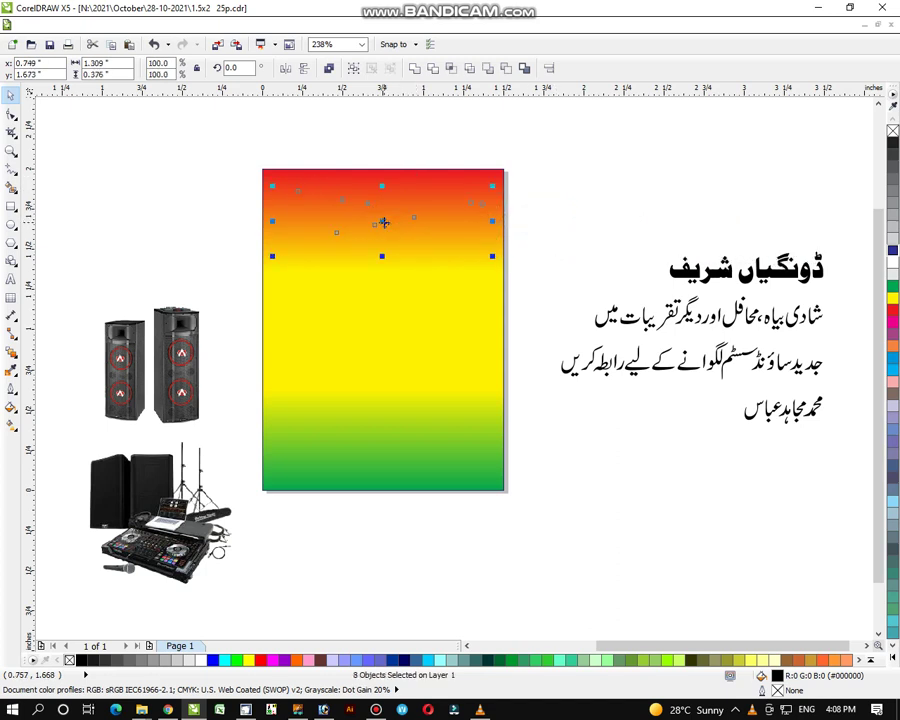
{"action": "left_click", "coordinate": [412, 67]}
{"action": "left_click", "coordinate": [376, 346], "text": "shift"}
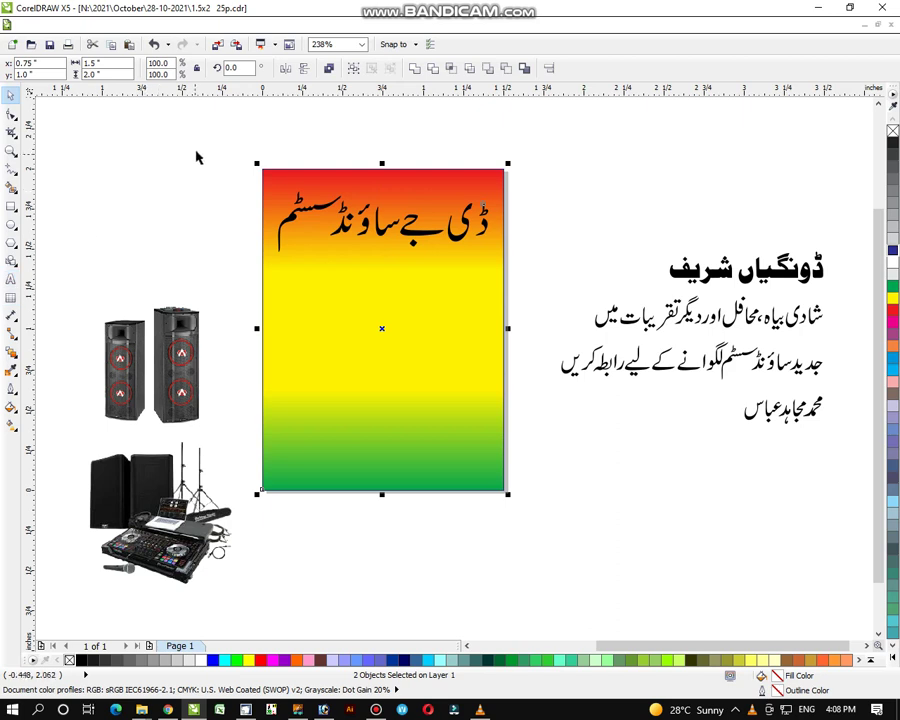
{"action": "left_click_drag", "start_coordinate": [198, 148], "coordinate": [505, 276]}
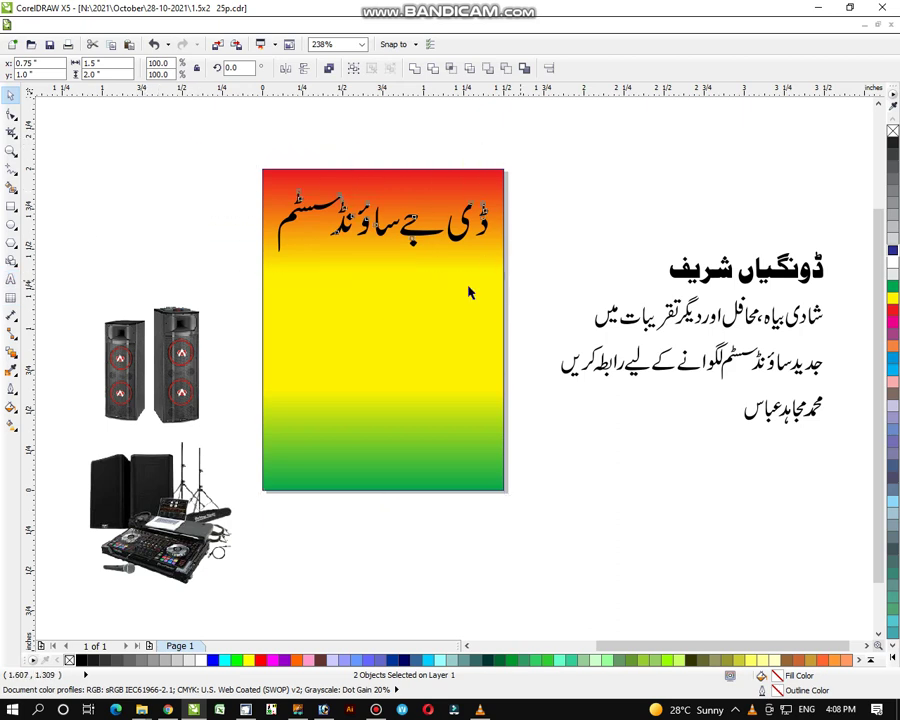
Step: Give the headline a 4.0 pt outline with round corners and round line ends
{"action": "left_click", "coordinate": [13, 385]}
{"action": "left_click", "coordinate": [30, 390]}
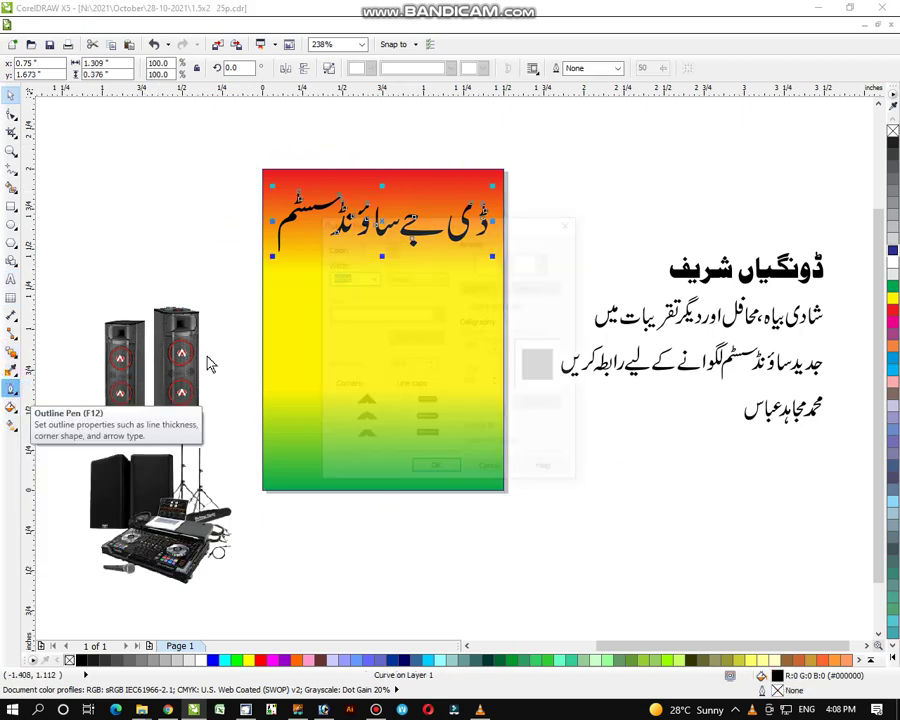
{"action": "left_click", "coordinate": [371, 277]}
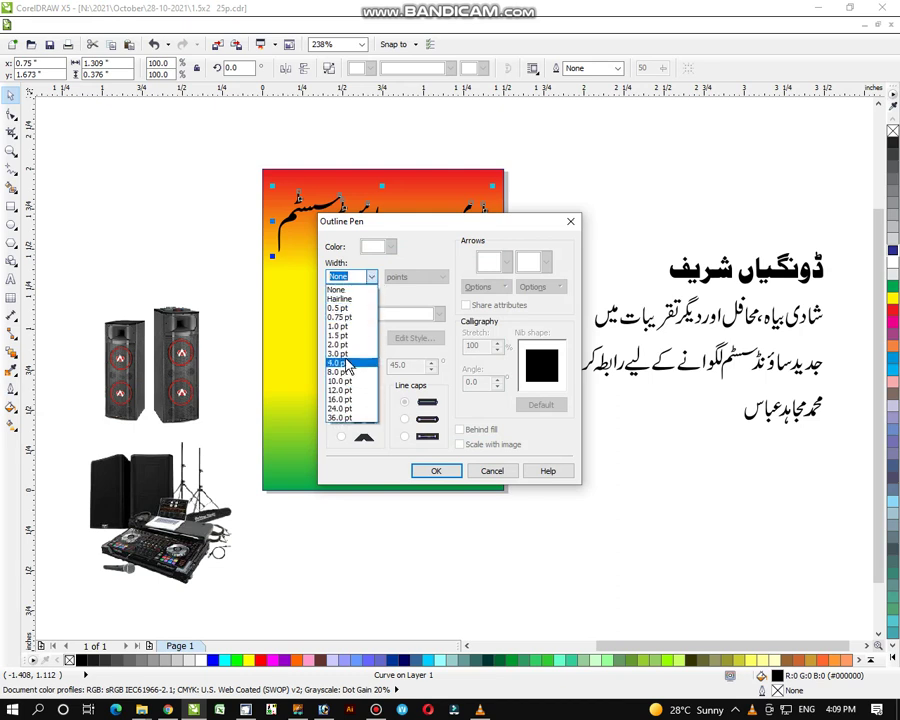
{"action": "left_click", "coordinate": [340, 362]}
{"action": "left_click", "coordinate": [341, 419]}
{"action": "left_click", "coordinate": [404, 419]}
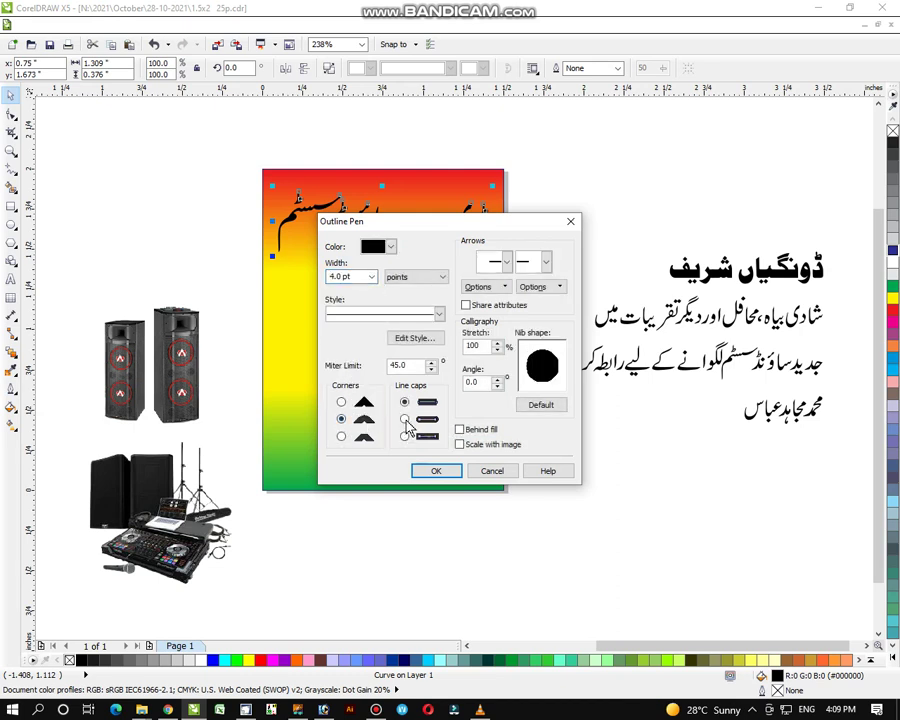
{"action": "left_click", "coordinate": [437, 471]}
{"action": "left_click", "coordinate": [629, 194]}
{"action": "left_click", "coordinate": [430, 230]}
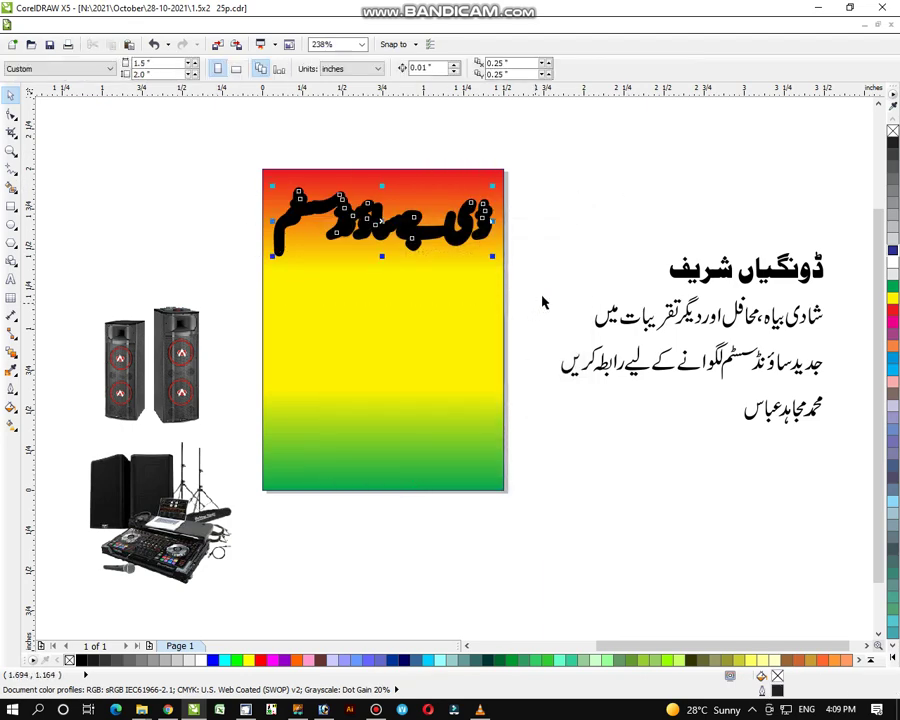
Step: Colour the headline's outline orange and reduce its width to 2.0 pt
{"action": "right_click", "coordinate": [887, 365]}
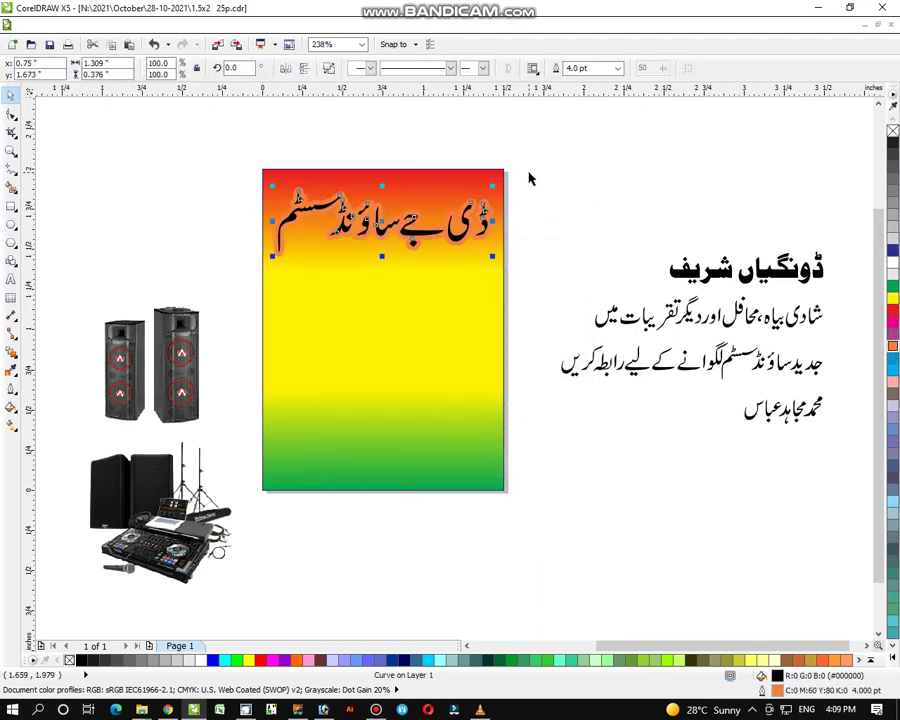
{"action": "left_click_drag", "start_coordinate": [219, 147], "coordinate": [520, 307]}
{"action": "left_click", "coordinate": [11, 389]}
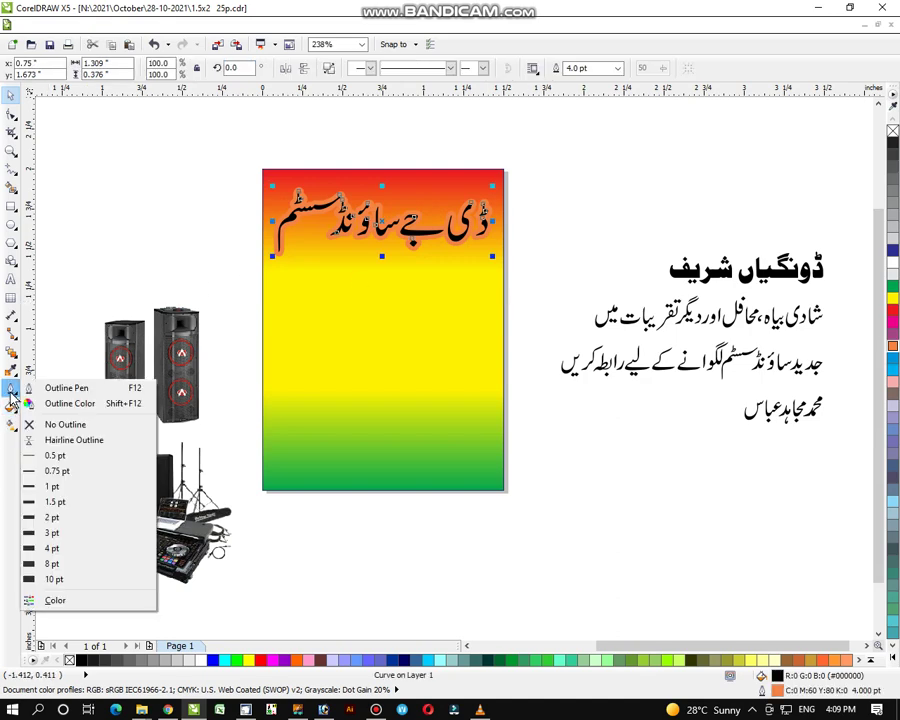
{"action": "left_click", "coordinate": [35, 390]}
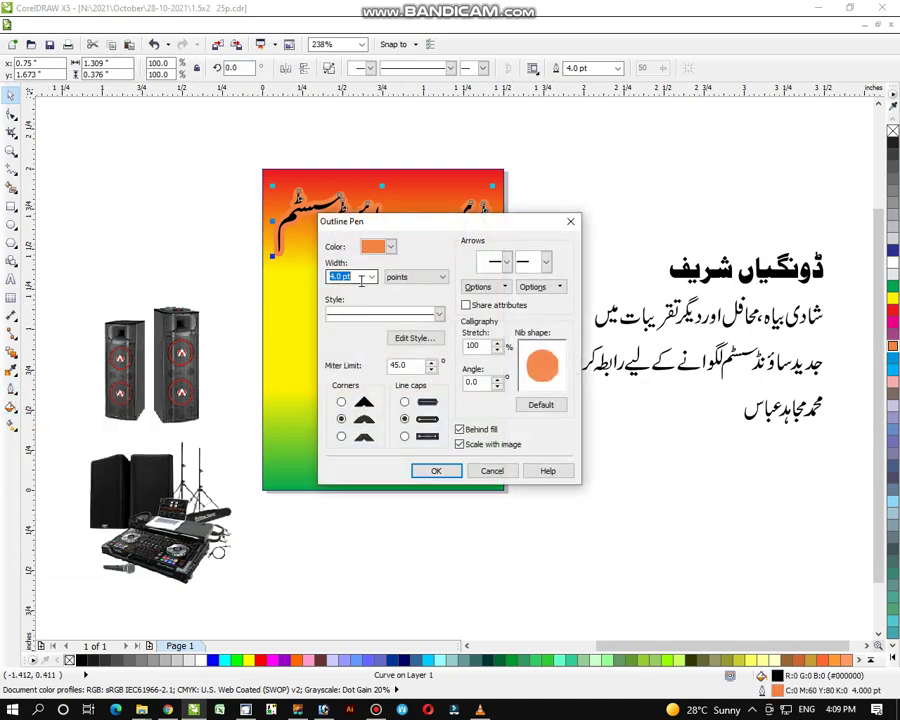
{"action": "type", "text": "2"}
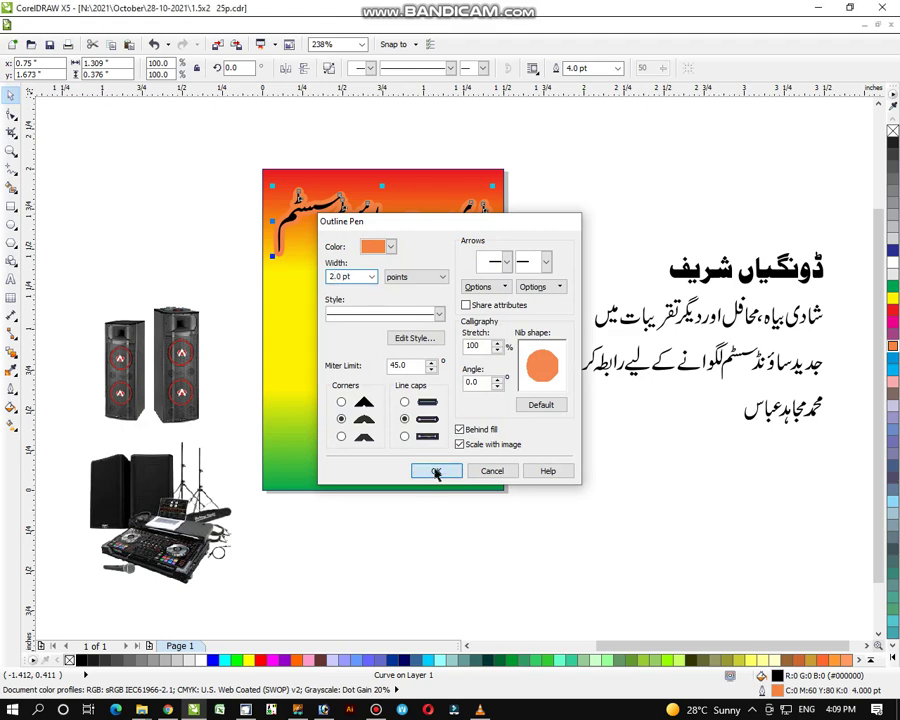
{"action": "left_click", "coordinate": [432, 470]}
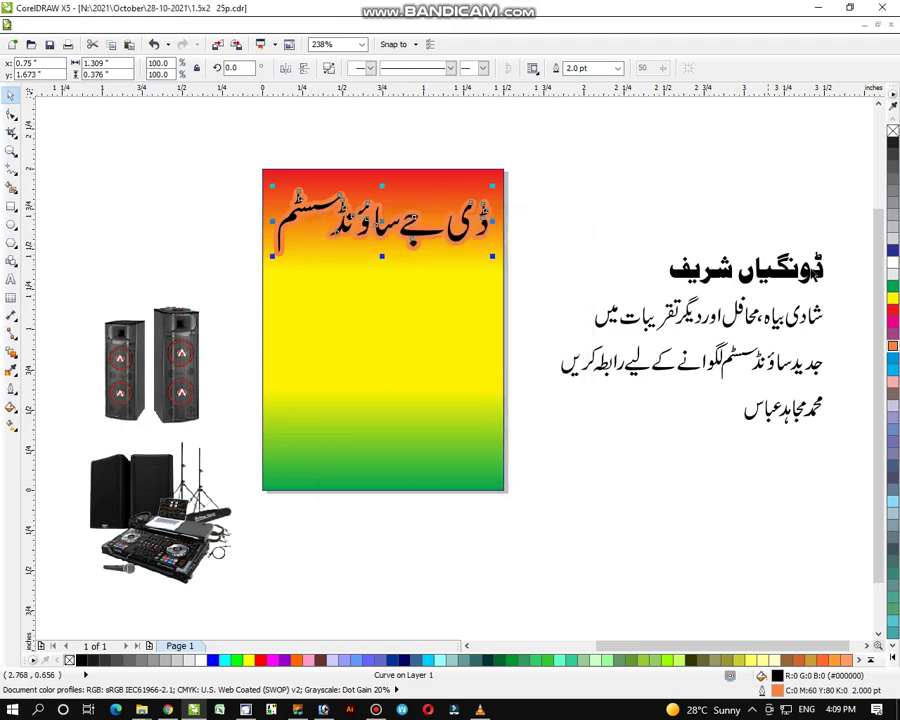
Step: Fill the headline dark blue and group its parts with Ctrl+G
{"action": "left_click", "coordinate": [893, 252]}
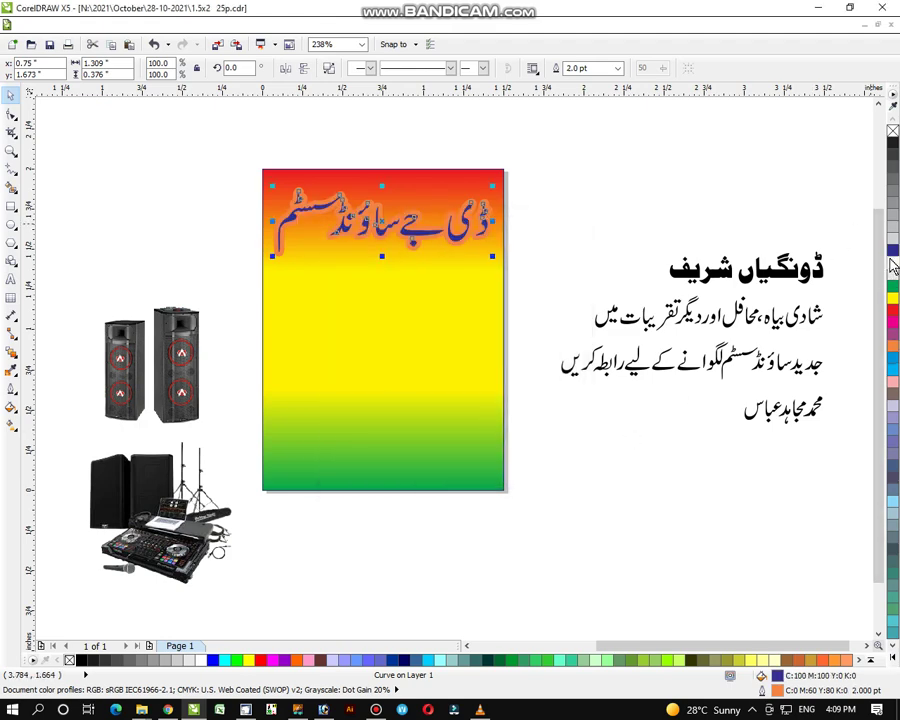
{"action": "left_click", "coordinate": [560, 157]}
{"action": "left_click", "coordinate": [420, 232]}
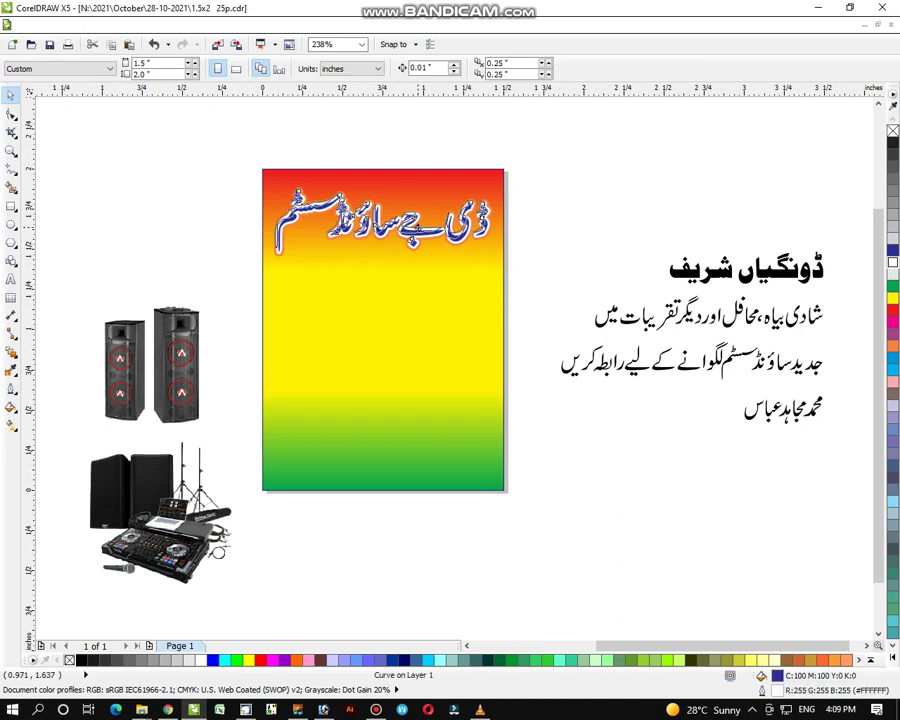
{"action": "left_click", "coordinate": [522, 149]}
{"action": "left_click_drag", "start_coordinate": [249, 177], "coordinate": [509, 302]}
{"action": "key", "text": "ctrl+g"}
{"action": "left_click", "coordinate": [597, 177]}
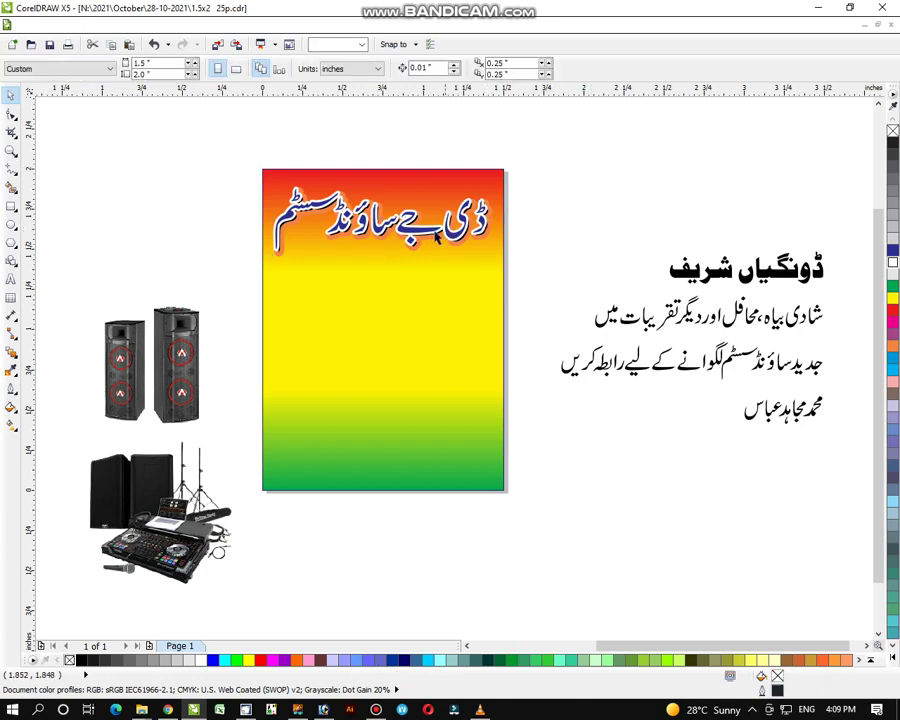
{"action": "left_click", "coordinate": [425, 240]}
{"action": "left_click", "coordinate": [427, 274], "text": "shift"}
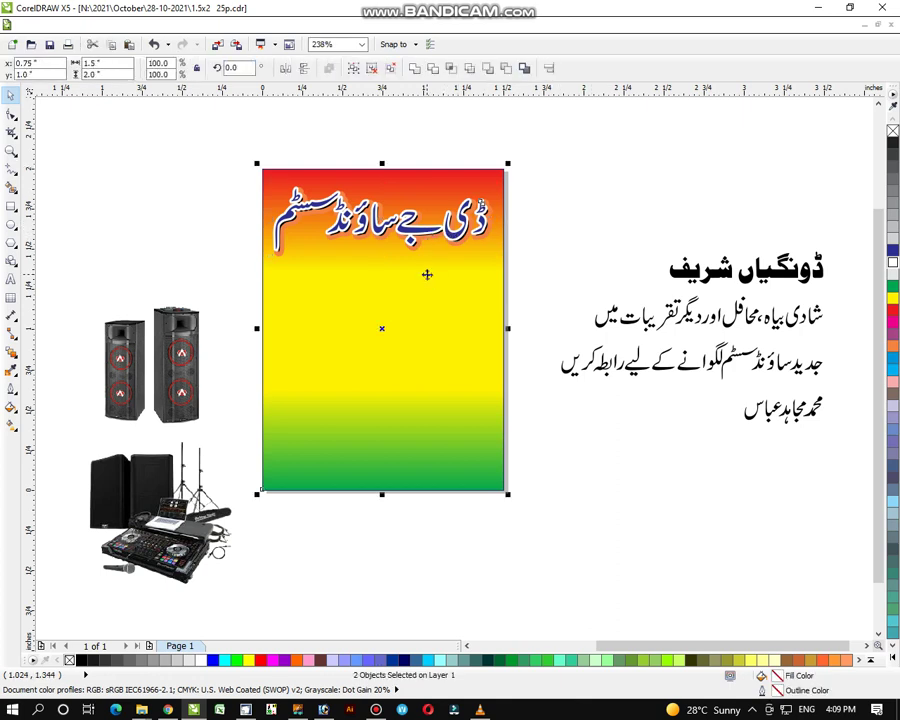
Step: Place the ڈونگیاں شریف heading in white above the title, and enlarge the DJ photo on the lower poster
{"action": "left_click", "coordinate": [587, 219]}
{"action": "left_click_drag", "start_coordinate": [852, 229], "coordinate": [414, 184]}
{"action": "left_click", "coordinate": [891, 263]}
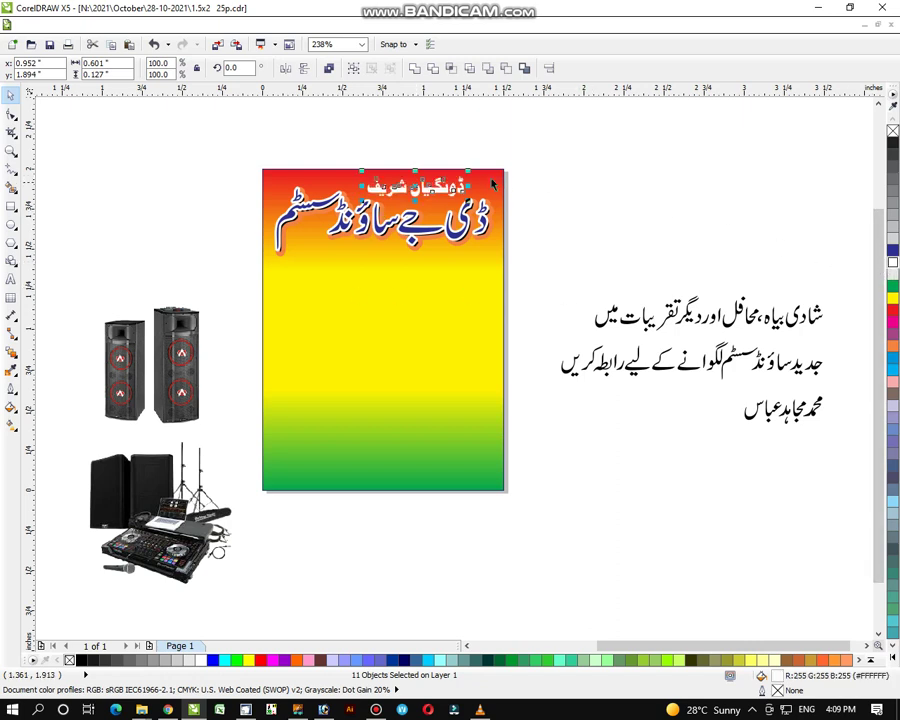
{"action": "left_click", "coordinate": [580, 160]}
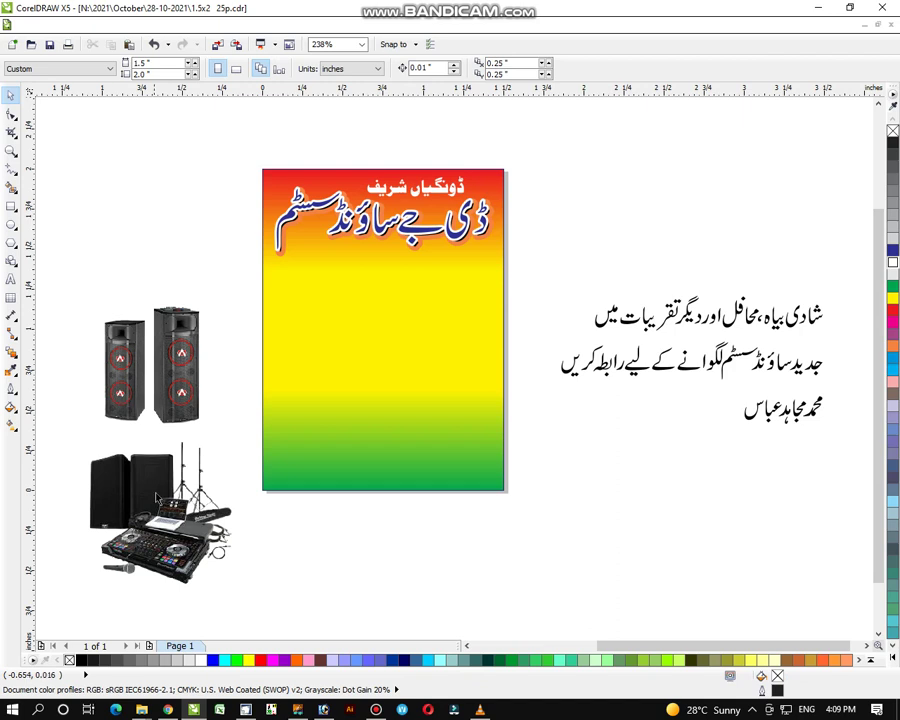
{"action": "left_click_drag", "start_coordinate": [157, 499], "coordinate": [334, 401]}
{"action": "left_click_drag", "start_coordinate": [419, 333], "coordinate": [442, 314]}
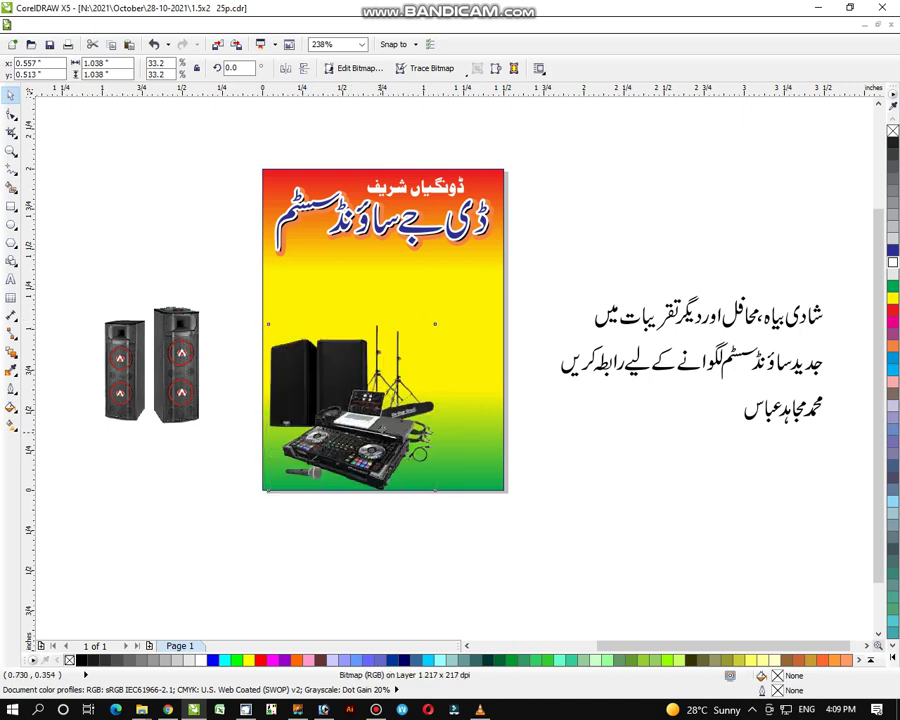
Step: Delete the spare speaker photo and PowerClip the DJ equipment photo inside the gradient rectangle
{"action": "left_click", "coordinate": [175, 330]}
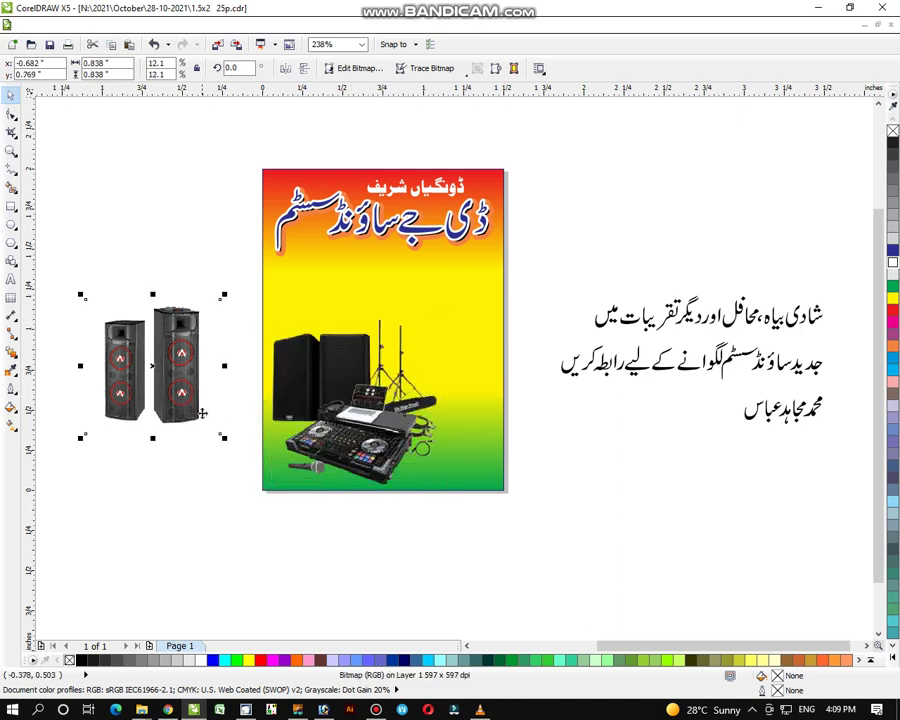
{"action": "key", "text": "Delete"}
{"action": "key", "text": "Tab"}
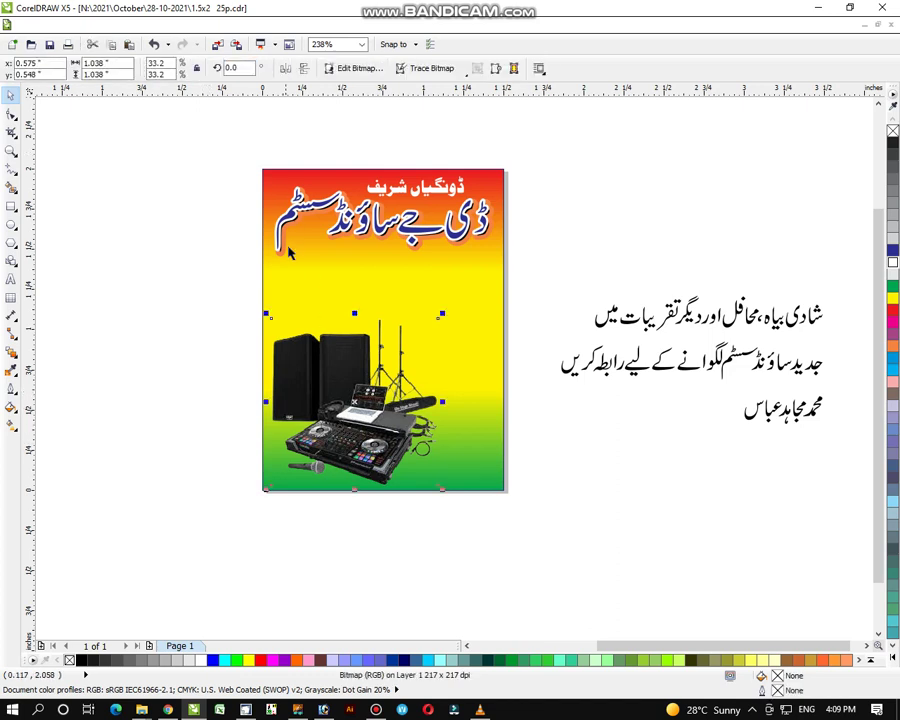
{"action": "left_click", "coordinate": [210, 25]}
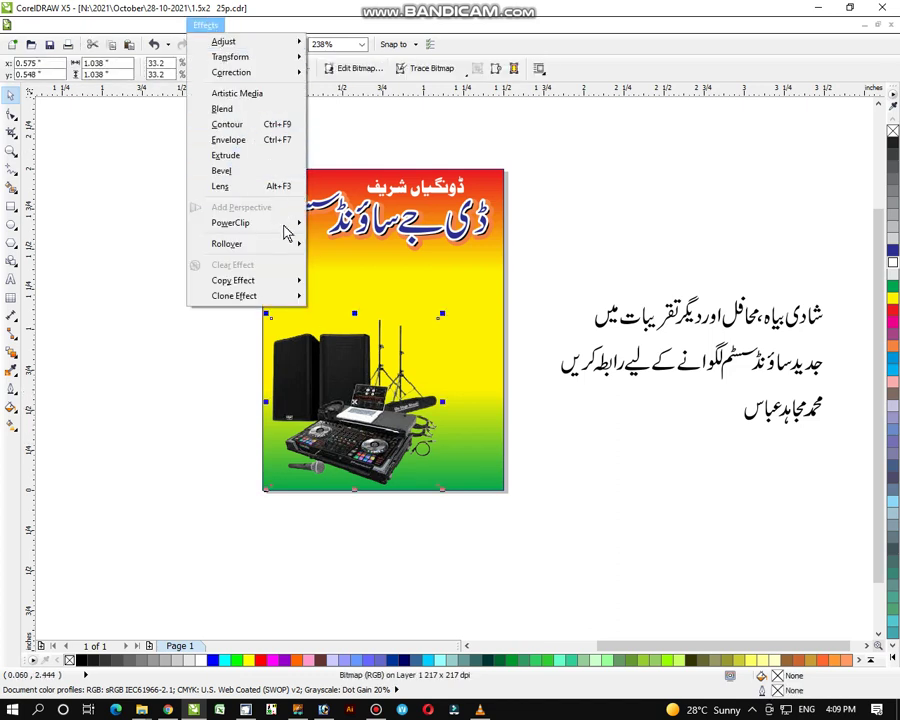
{"action": "mouse_move", "coordinate": [290, 224]}
{"action": "left_click", "coordinate": [373, 224]}
{"action": "left_click", "coordinate": [345, 272]}
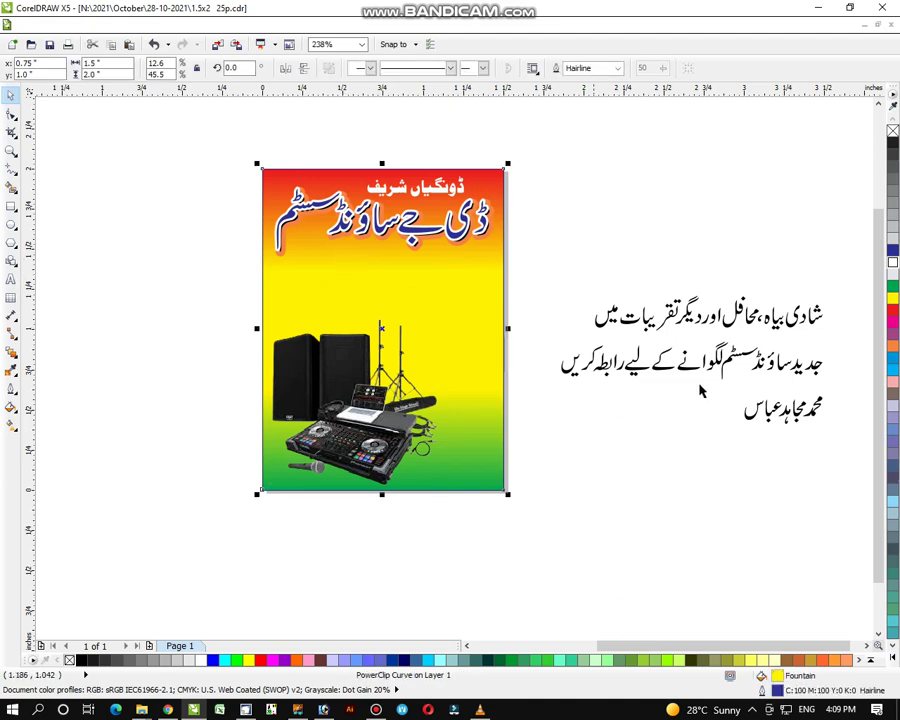
{"action": "left_click", "coordinate": [230, 261]}
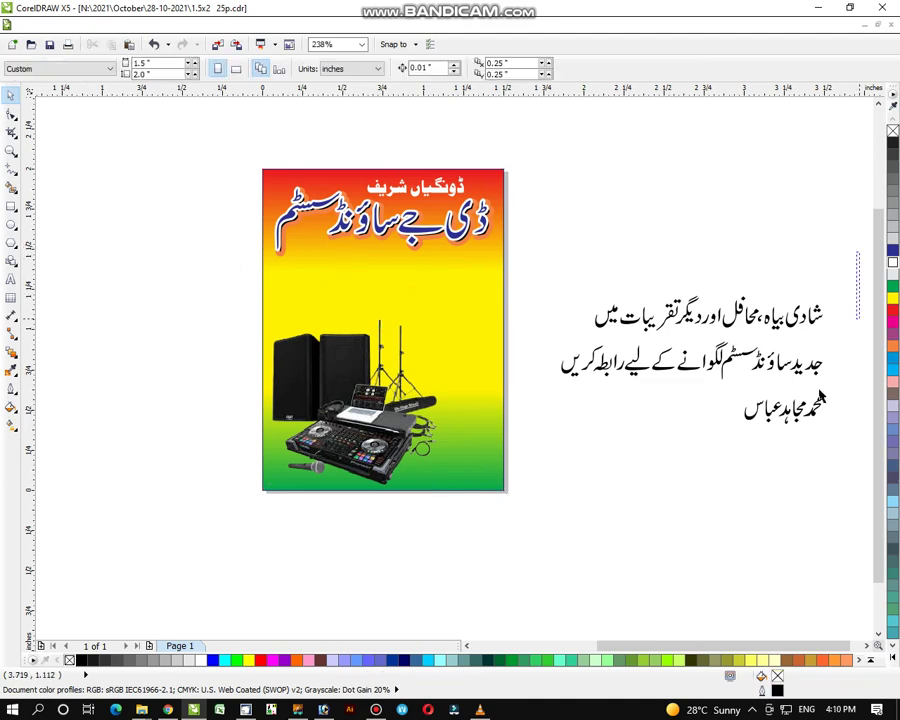
{"action": "left_click_drag", "start_coordinate": [855, 253], "coordinate": [626, 393]}
Step: Draw a box with slightly rounded corners below the title for the info text
{"action": "left_click_drag", "start_coordinate": [709, 349], "coordinate": [617, 320]}
{"action": "left_click", "coordinate": [10, 150]}
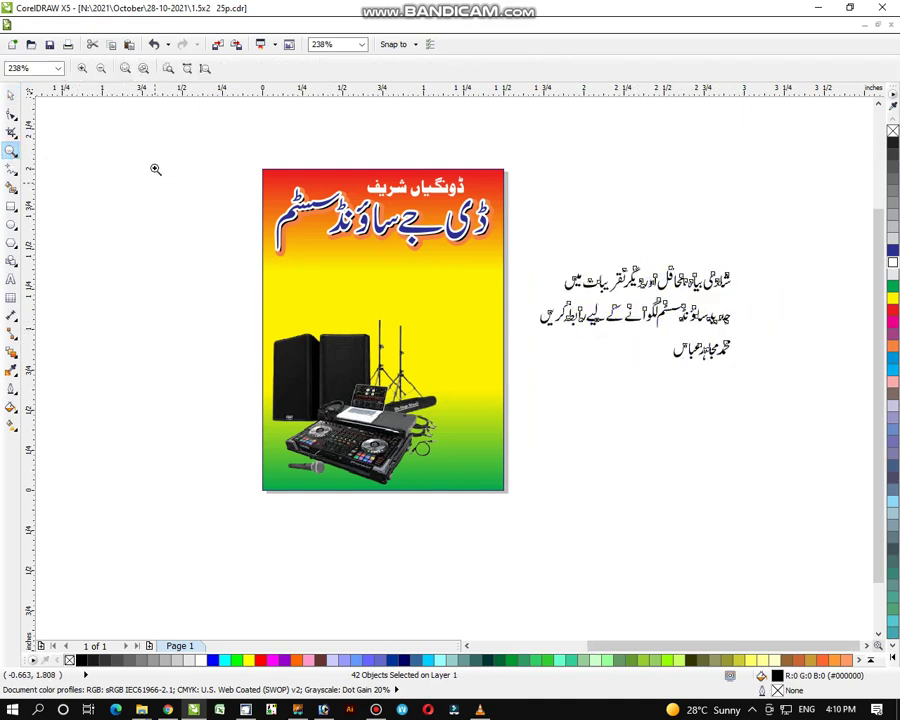
{"action": "left_click_drag", "start_coordinate": [160, 169], "coordinate": [700, 535]}
{"action": "left_click_drag", "start_coordinate": [115, 121], "coordinate": [804, 559]}
{"action": "left_click", "coordinate": [11, 206]}
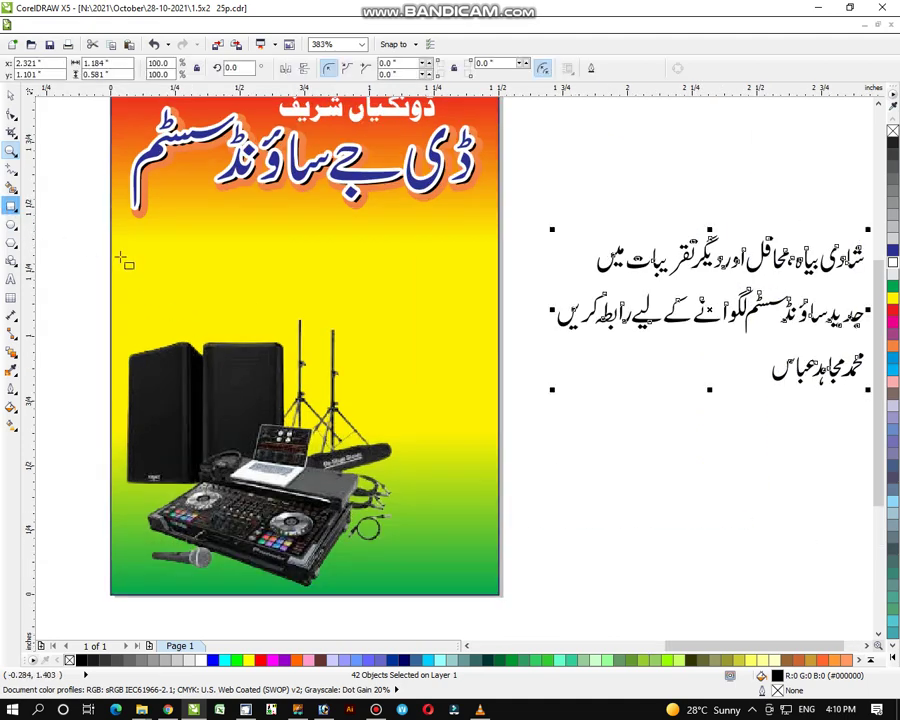
{"action": "left_click_drag", "start_coordinate": [133, 222], "coordinate": [486, 317]}
{"action": "left_click", "coordinate": [11, 115]}
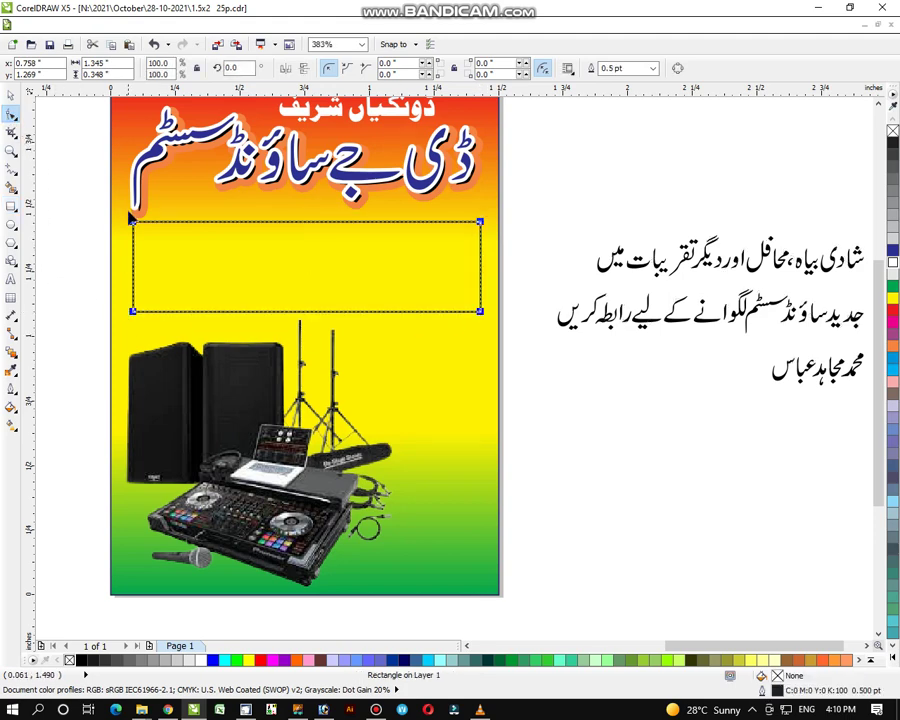
{"action": "left_click_drag", "start_coordinate": [136, 226], "coordinate": [134, 233]}
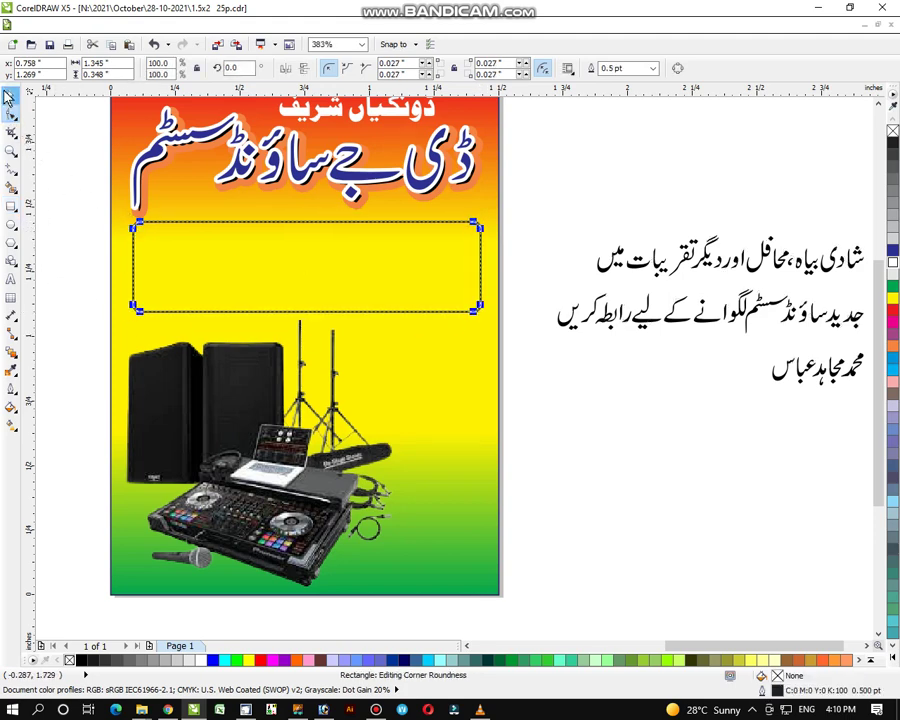
Step: Fill the rounded box white and nudge it and the headline slightly left
{"action": "left_click", "coordinate": [9, 96]}
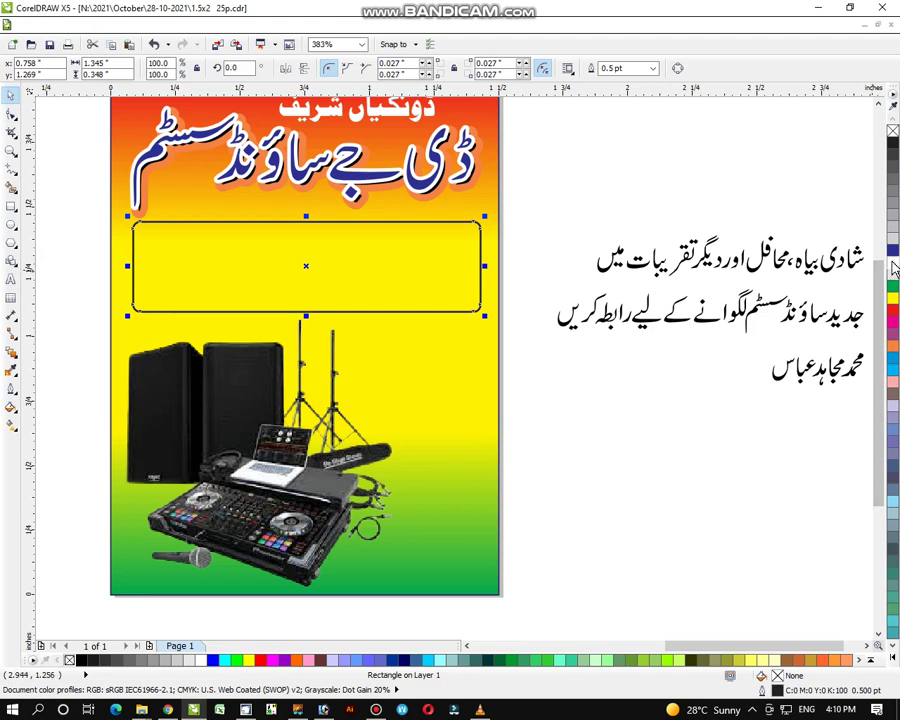
{"action": "left_click", "coordinate": [603, 226]}
{"action": "left_click", "coordinate": [418, 257]}
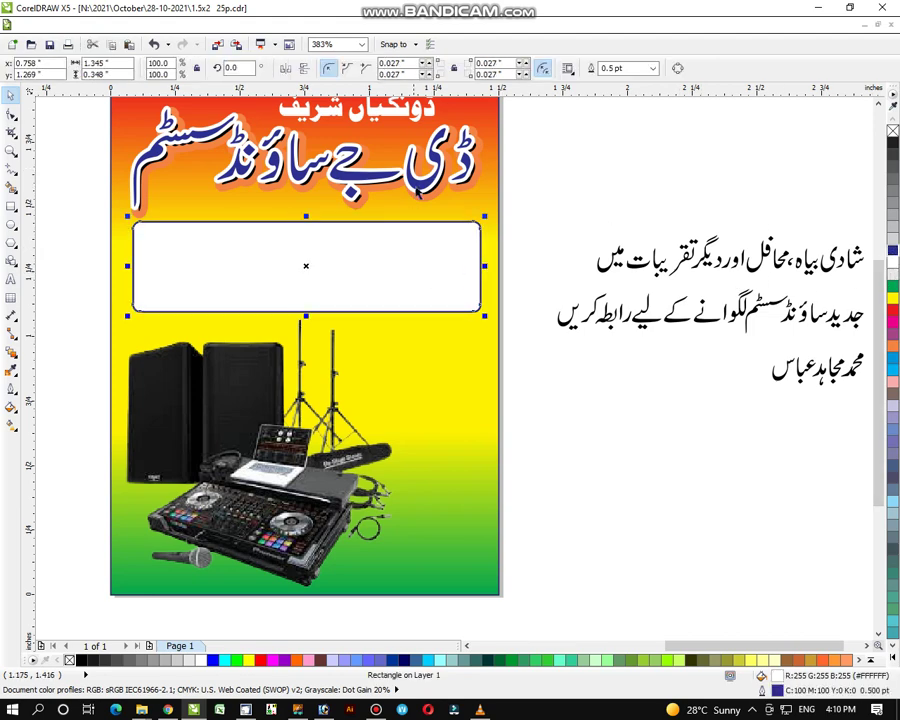
{"action": "left_click", "coordinate": [464, 131], "text": "shift"}
{"action": "key", "text": "Left"}
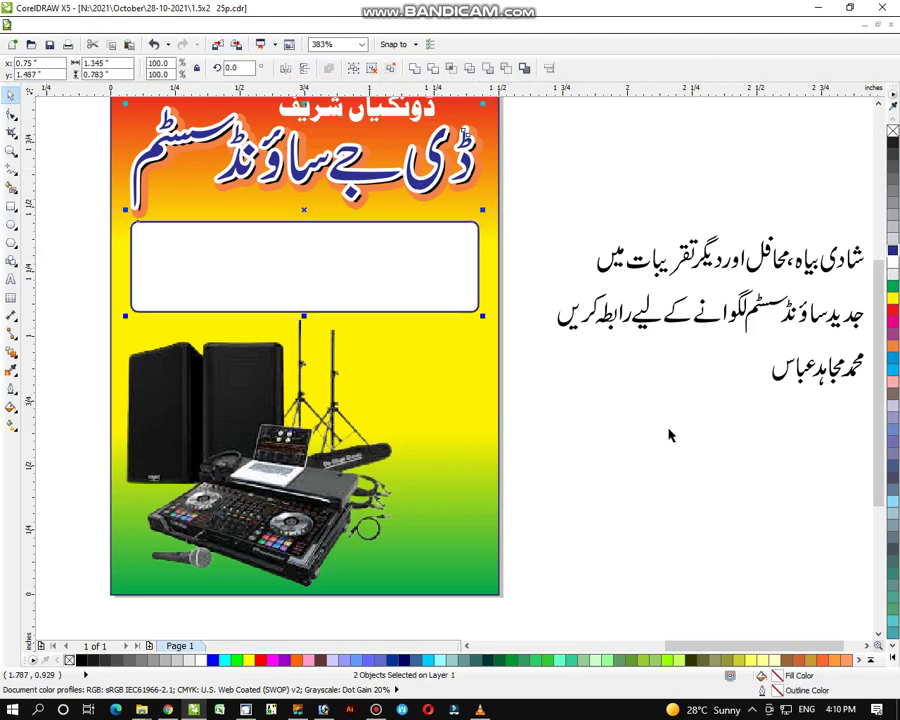
{"action": "left_click", "coordinate": [787, 486]}
{"action": "left_click", "coordinate": [12, 148]}
{"action": "right_click", "coordinate": [456, 328]}
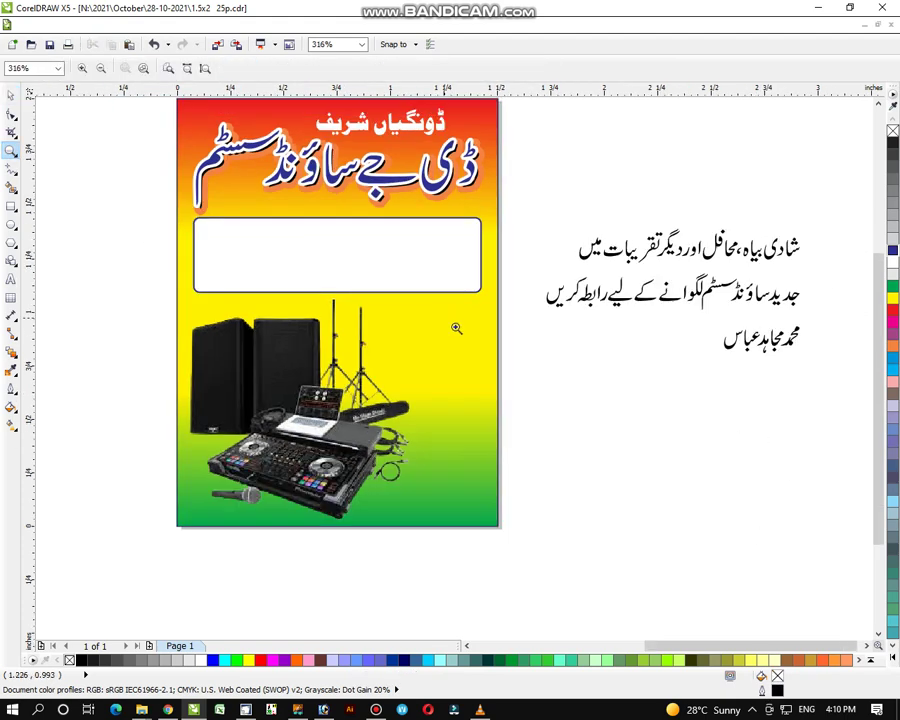
Step: Group each of the two Urdu lines and centre the second line under the first
{"action": "left_click_drag", "start_coordinate": [143, 145], "coordinate": [838, 570]}
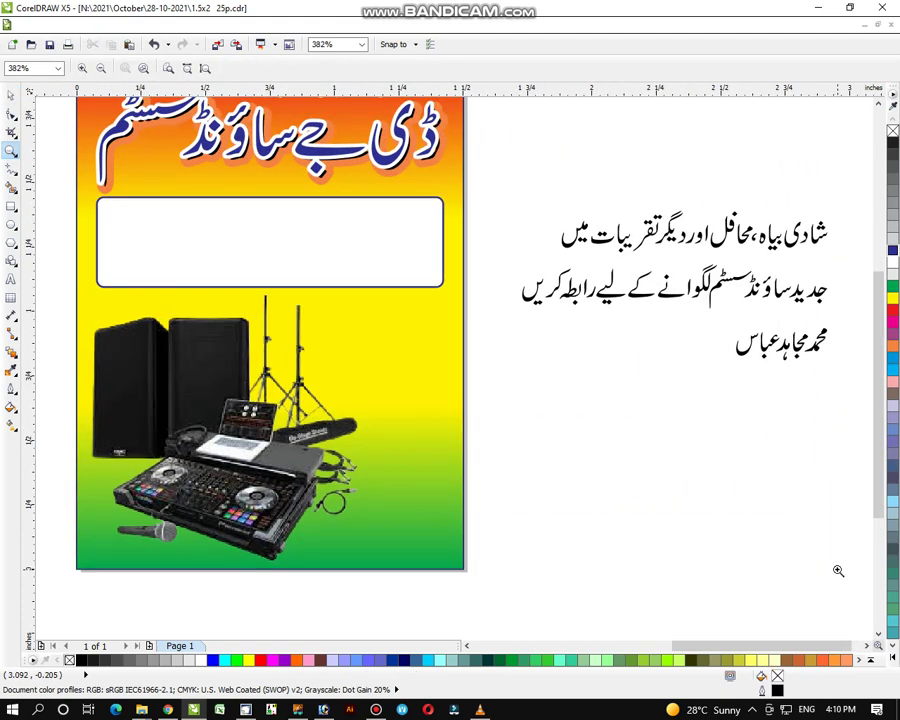
{"action": "left_click", "coordinate": [9, 95]}
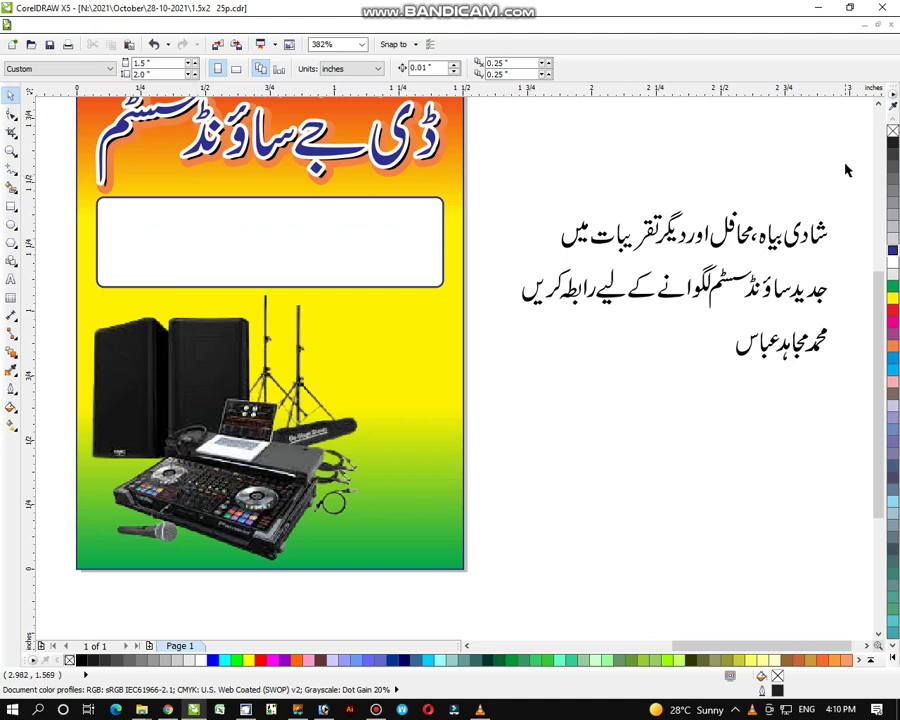
{"action": "left_click_drag", "start_coordinate": [848, 169], "coordinate": [520, 263]}
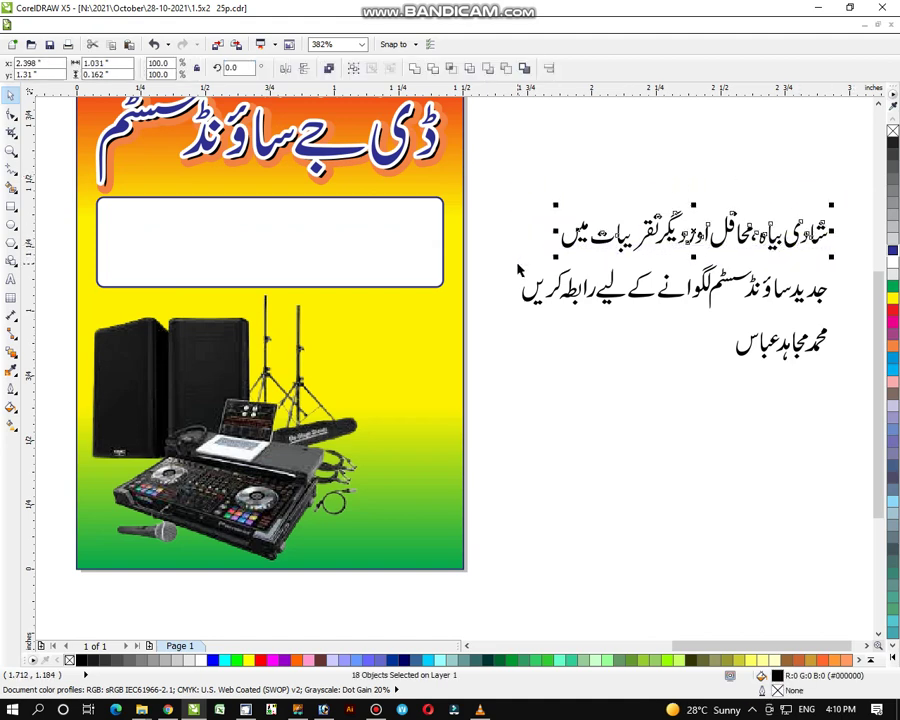
{"action": "key", "text": "ctrl+g"}
{"action": "left_click_drag", "start_coordinate": [848, 249], "coordinate": [495, 319]}
{"action": "key", "text": "ctrl+g"}
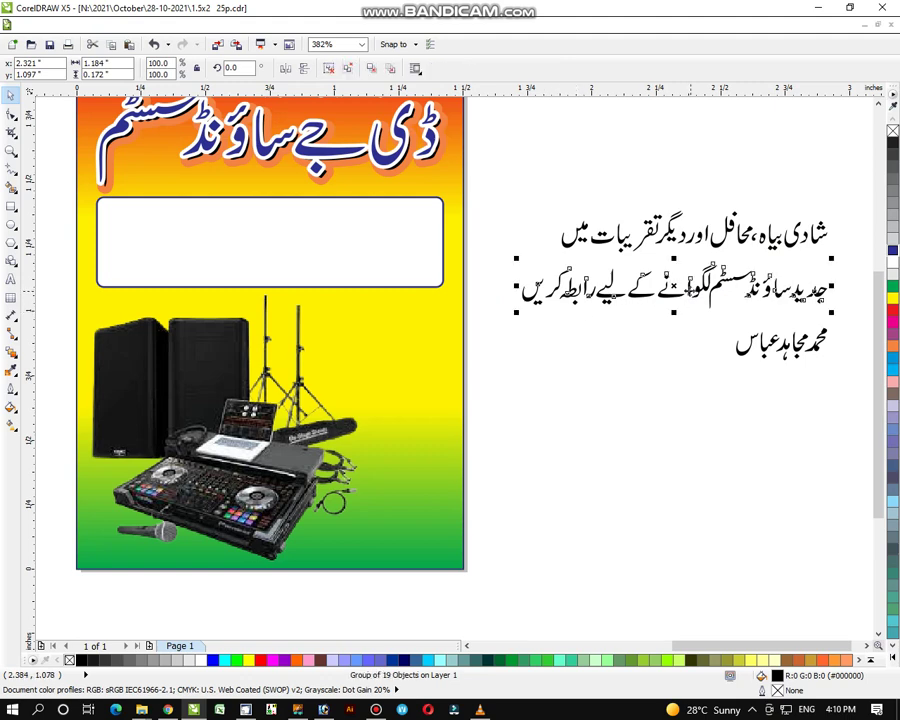
{"action": "left_click_drag", "start_coordinate": [676, 286], "coordinate": [675, 277]}
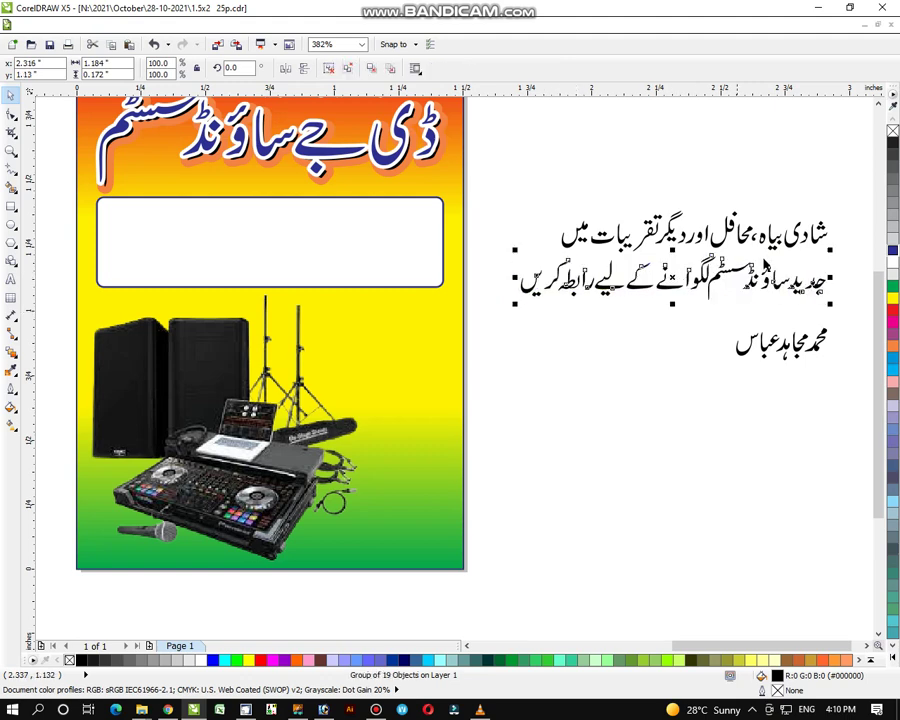
{"action": "left_click", "coordinate": [790, 240], "text": "shift"}
{"action": "key", "text": "c"}
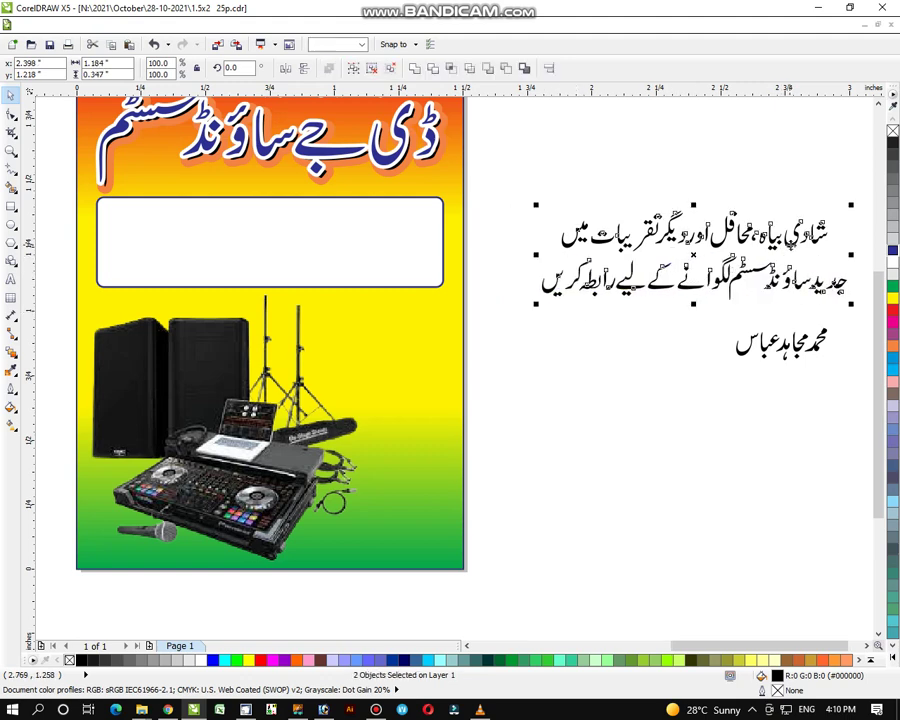
Step: Shrink both Urdu lines into the white box, colour them cyan, and widen them to fill it
{"action": "left_click_drag", "start_coordinate": [853, 205], "coordinate": [820, 214]}
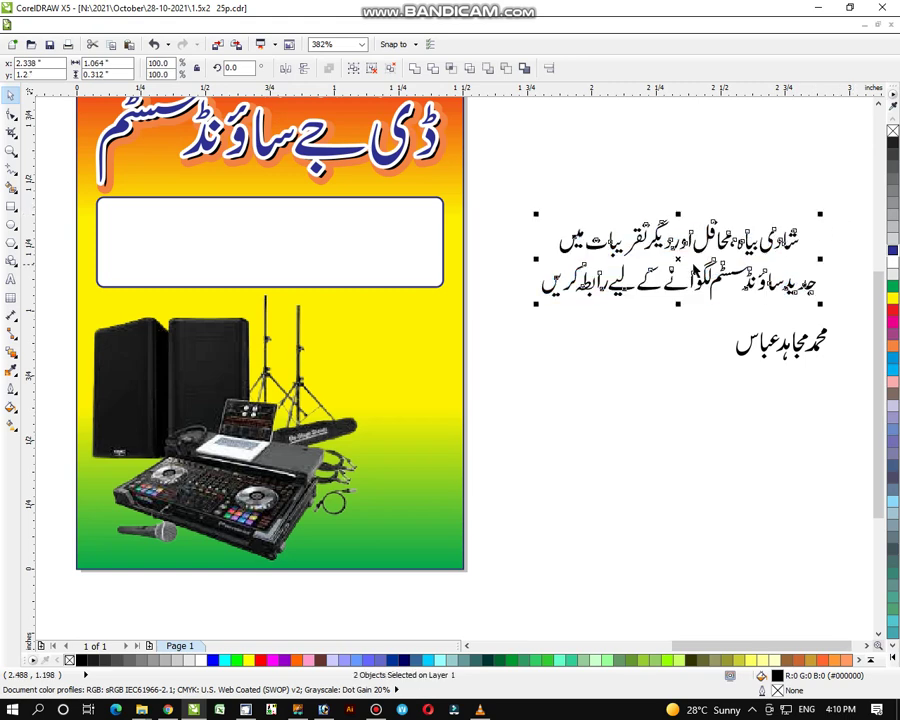
{"action": "left_click_drag", "start_coordinate": [677, 260], "coordinate": [267, 245]}
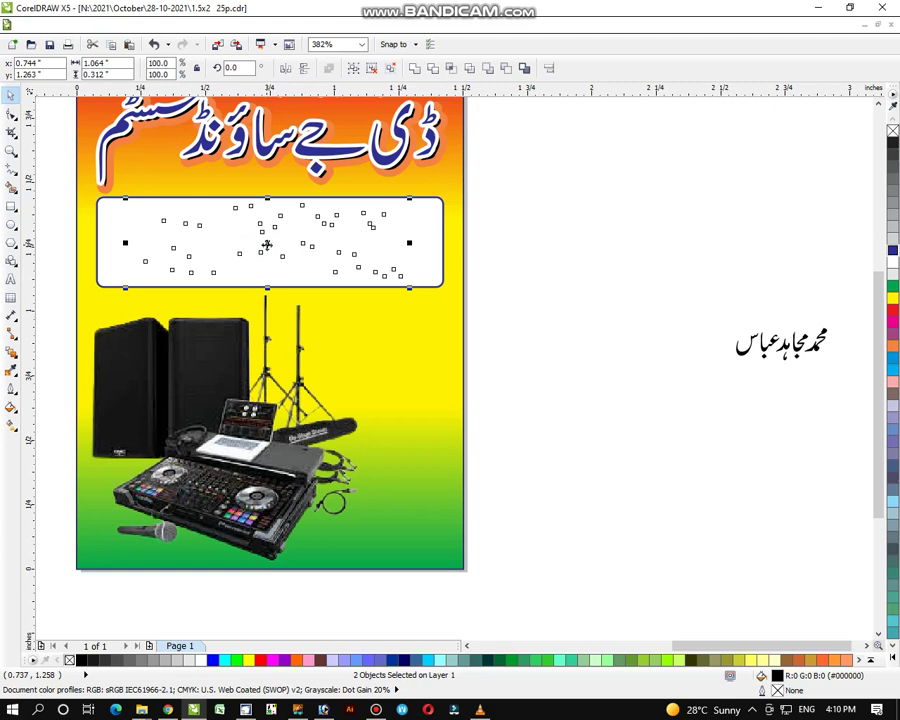
{"action": "left_click", "coordinate": [893, 370]}
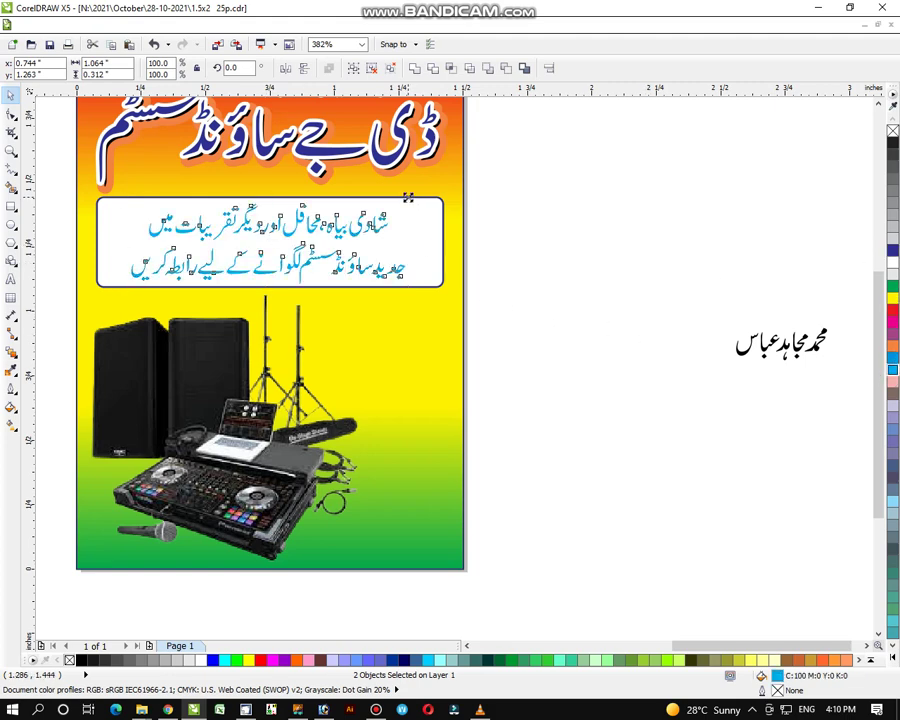
{"action": "left_click_drag", "start_coordinate": [408, 197], "coordinate": [414, 195]}
{"action": "left_click_drag", "start_coordinate": [417, 243], "coordinate": [436, 243]}
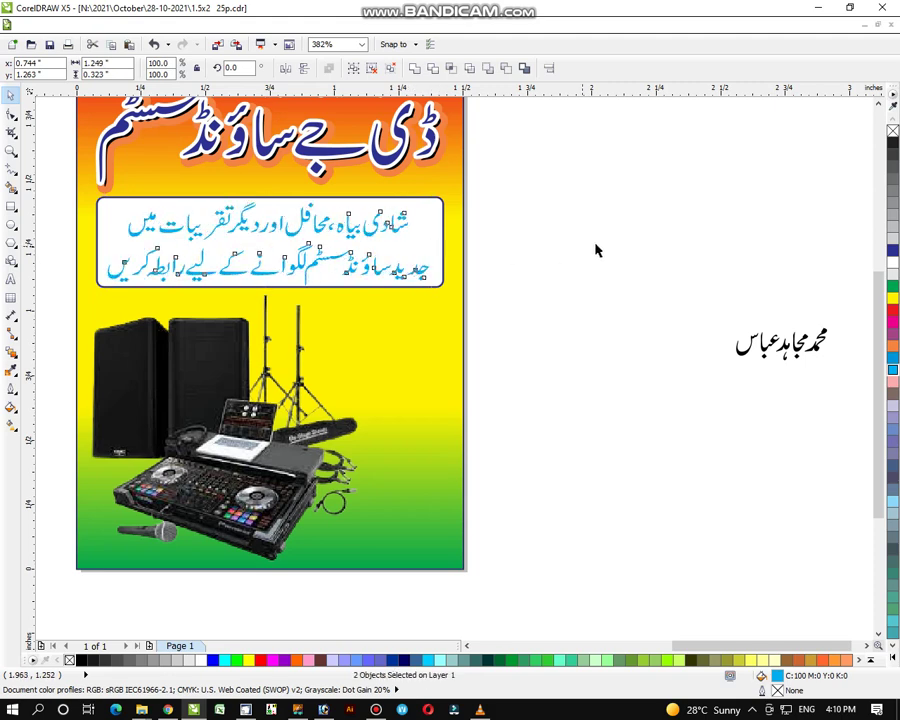
Step: Move the Urdu name onto the poster above the speakers, enlarge it, and combine its pieces
{"action": "left_click", "coordinate": [648, 273]}
{"action": "left_click_drag", "start_coordinate": [865, 292], "coordinate": [622, 450]}
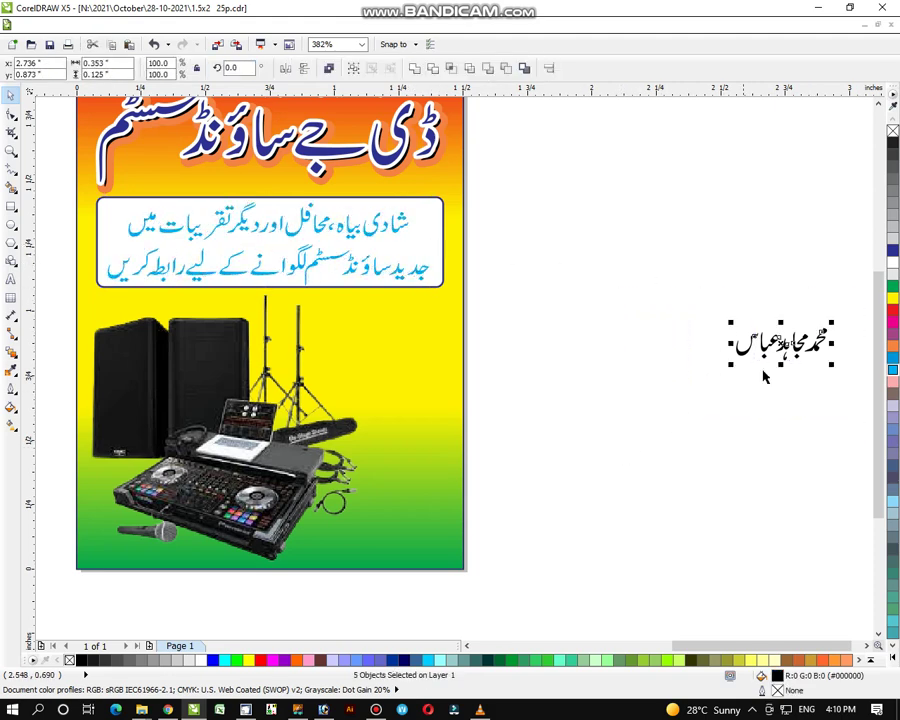
{"action": "left_click_drag", "start_coordinate": [781, 343], "coordinate": [396, 321]}
{"action": "left_click_drag", "start_coordinate": [348, 342], "coordinate": [316, 355]}
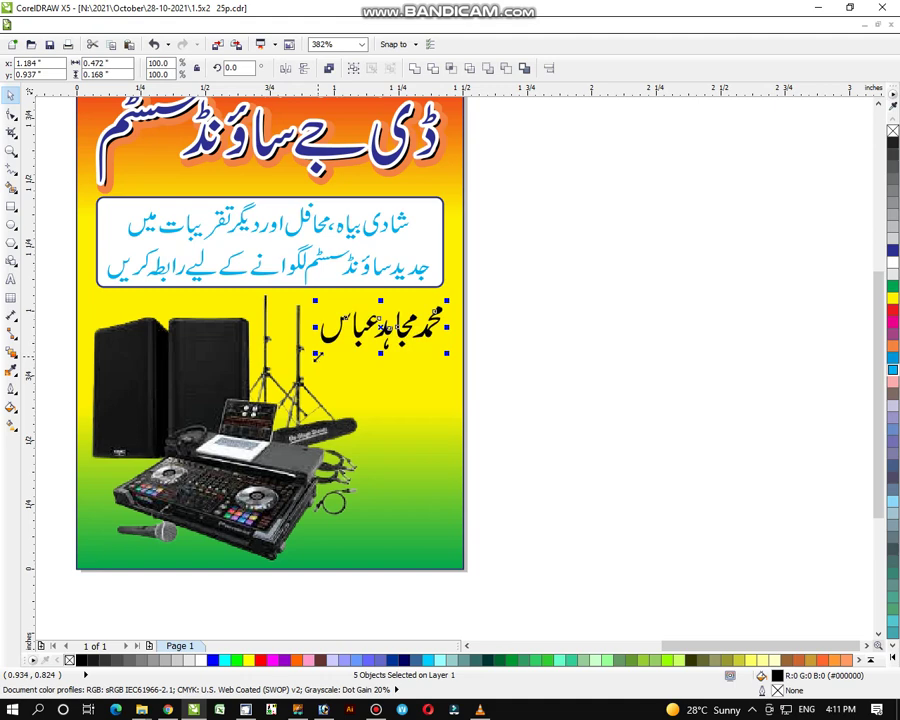
{"action": "left_click", "coordinate": [411, 70]}
Step: Give the name a 1.5 pt rounded outline and a blue fill
{"action": "left_click", "coordinate": [11, 390]}
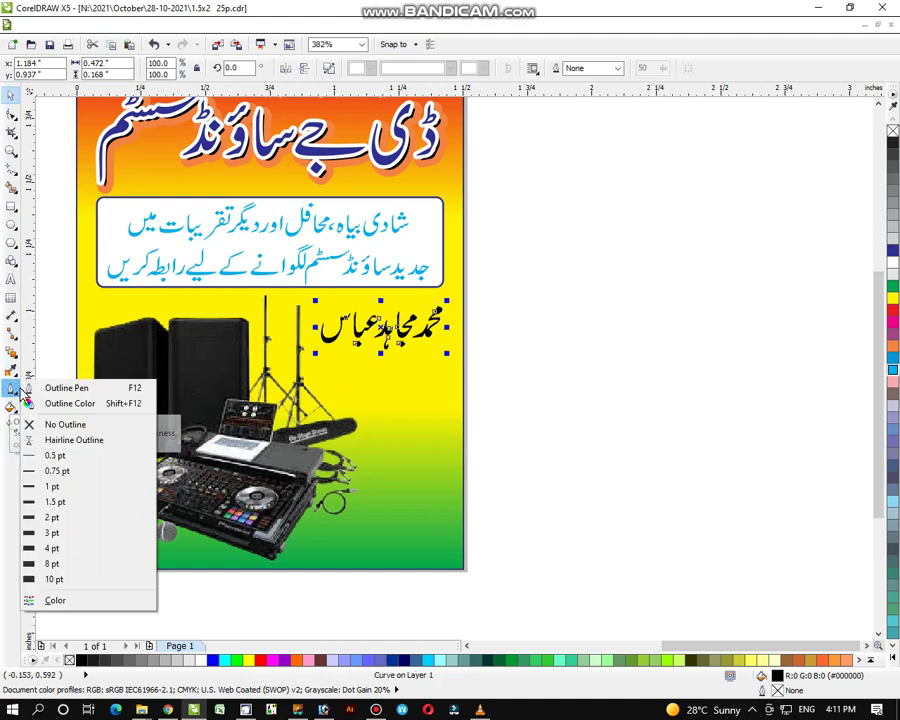
{"action": "left_click", "coordinate": [45, 388]}
{"action": "left_click", "coordinate": [360, 277]}
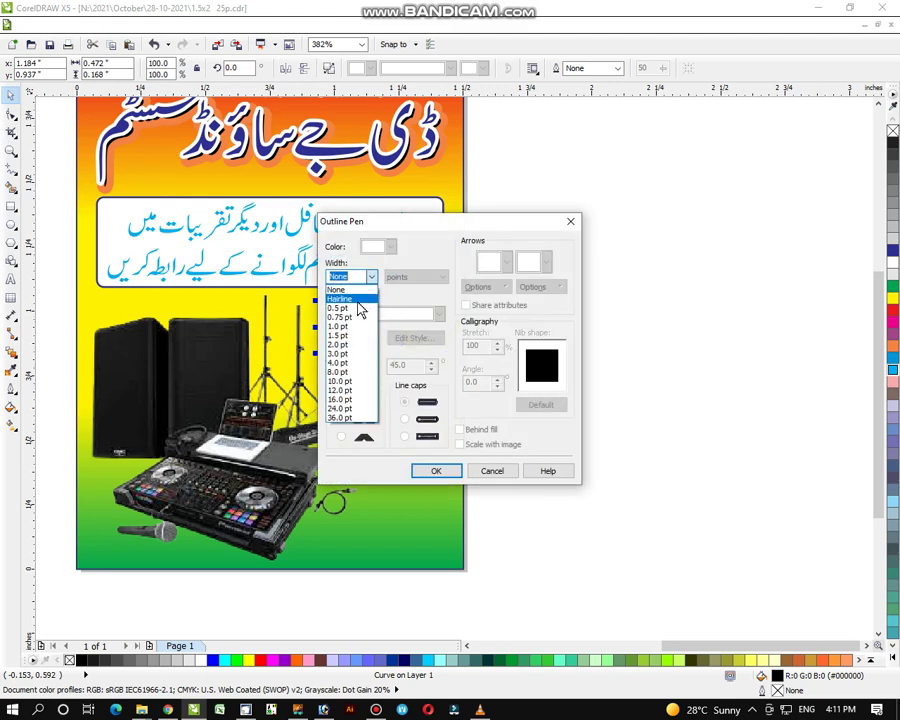
{"action": "left_click", "coordinate": [347, 336]}
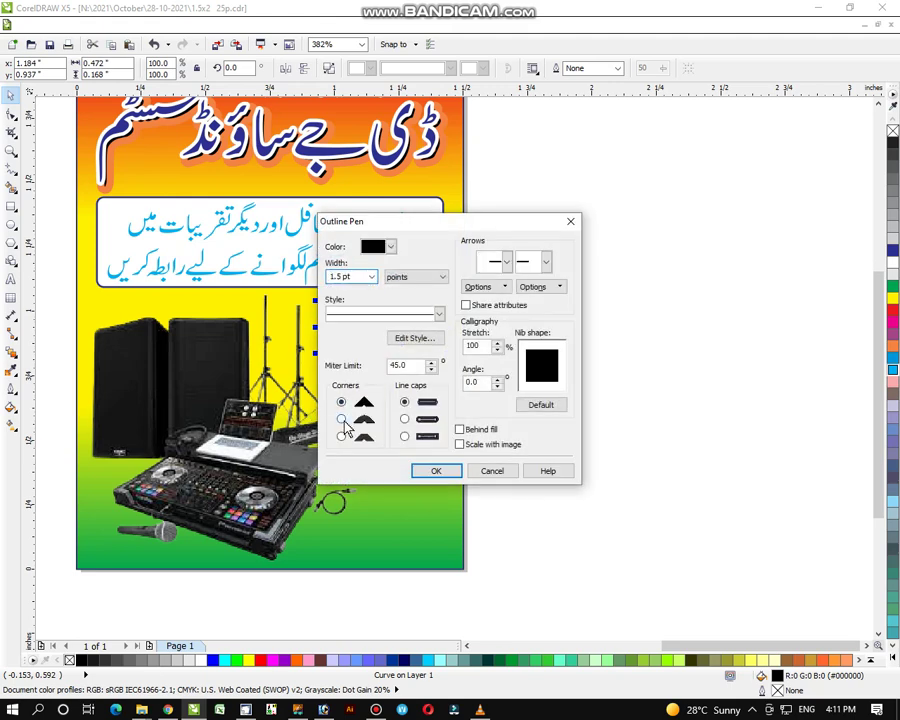
{"action": "left_click", "coordinate": [404, 419]}
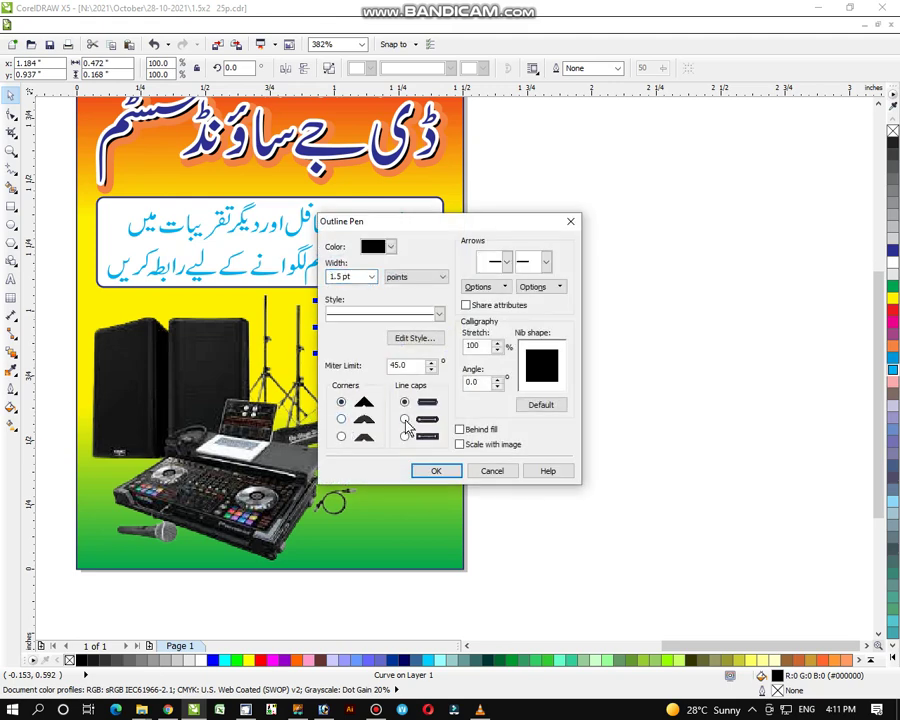
{"action": "left_click", "coordinate": [440, 471]}
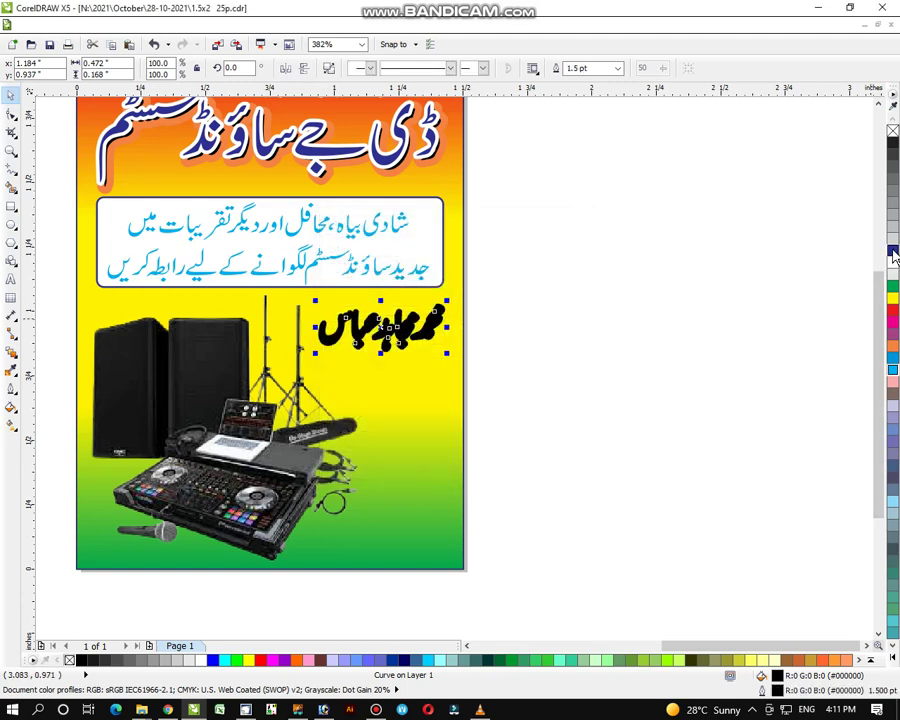
{"action": "left_click", "coordinate": [757, 311]}
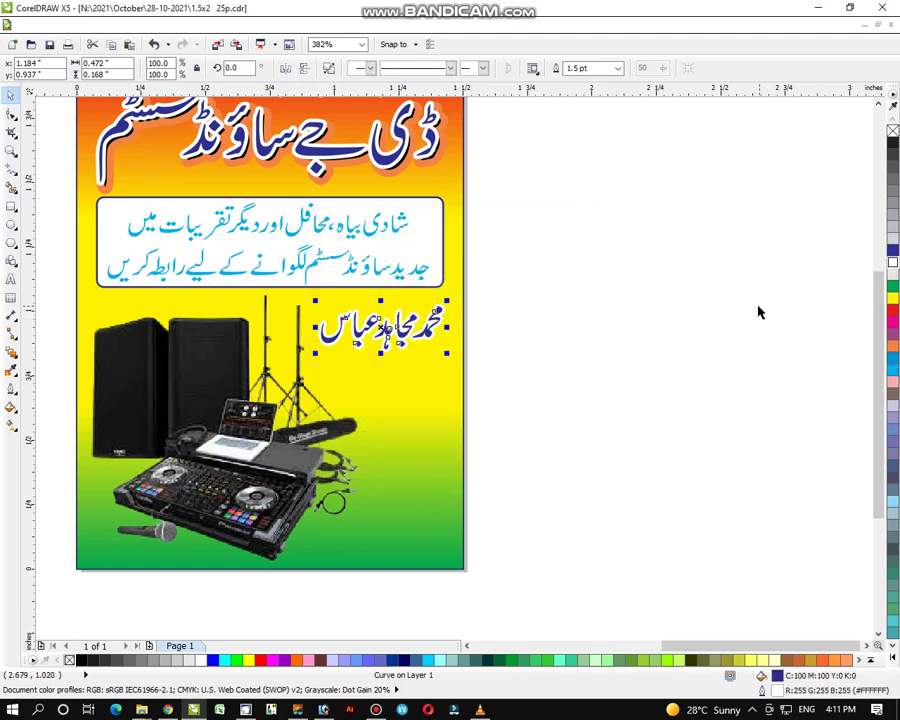
Step: Type the two phone numbers on separate lines beside the poster
{"action": "left_click", "coordinate": [11, 279]}
{"action": "left_click", "coordinate": [496, 272]}
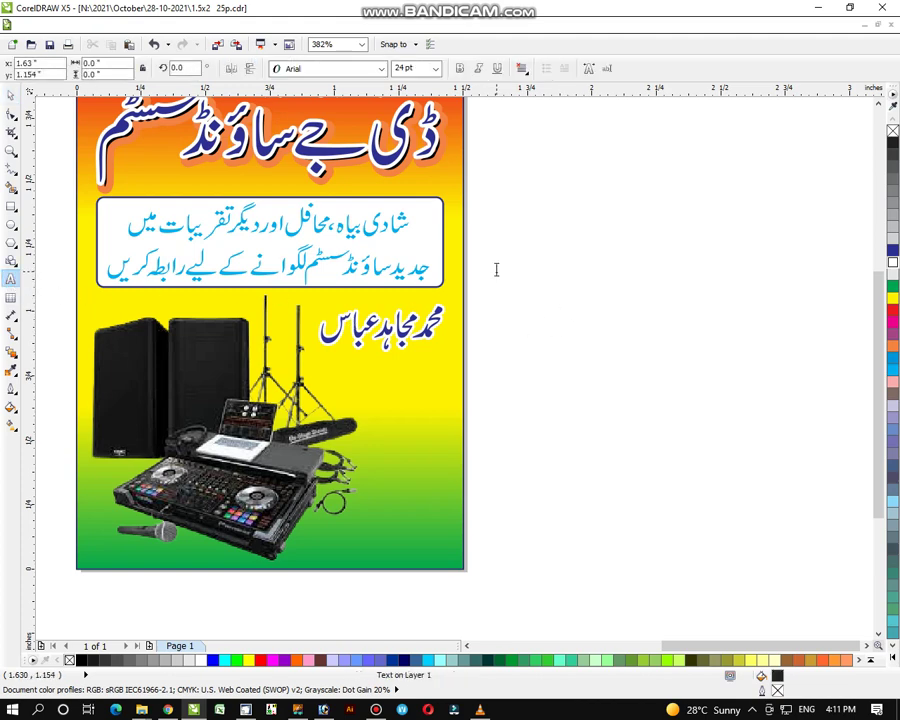
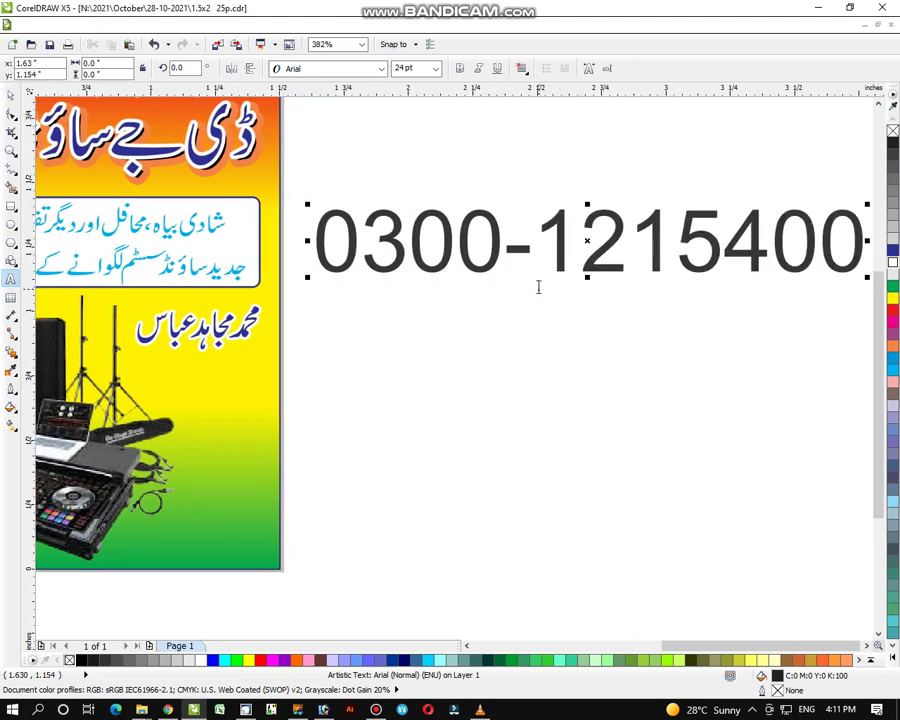
{"action": "key", "text": "Return"}
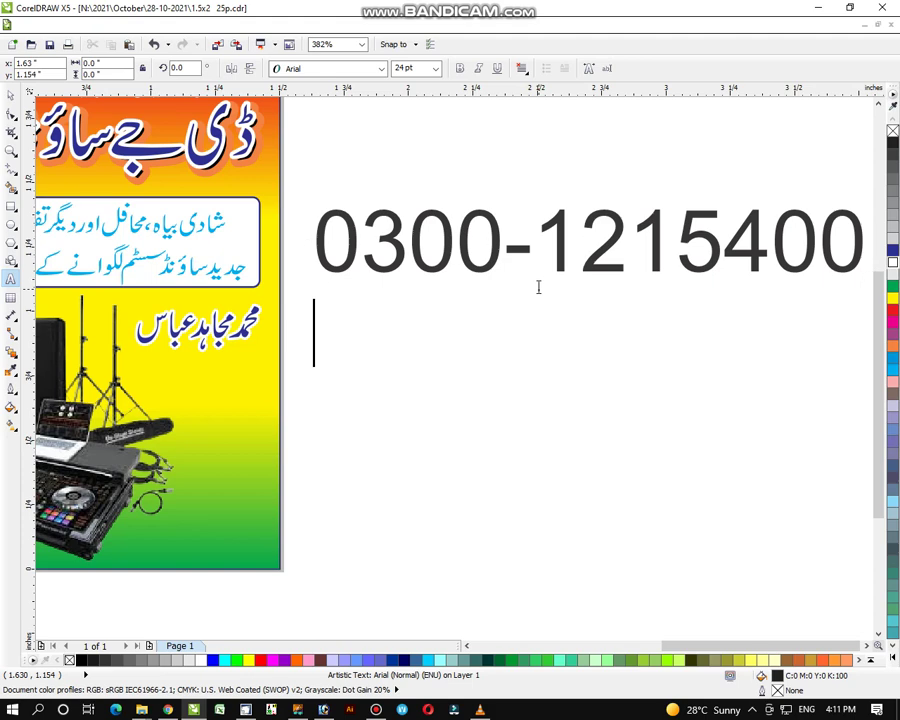
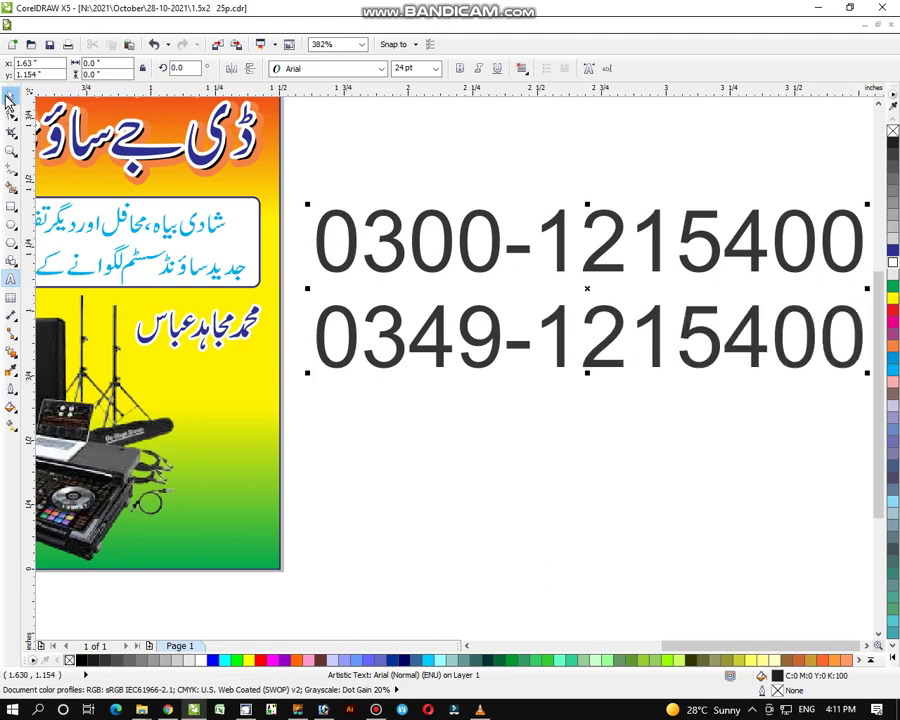
{"action": "left_click", "coordinate": [10, 94]}
Step: Set the phone numbers in Arial Black, scale them down, and bring the two lines closer together
{"action": "left_click_drag", "start_coordinate": [305, 372], "coordinate": [558, 300]}
{"action": "left_click_drag", "start_coordinate": [711, 254], "coordinate": [441, 401]}
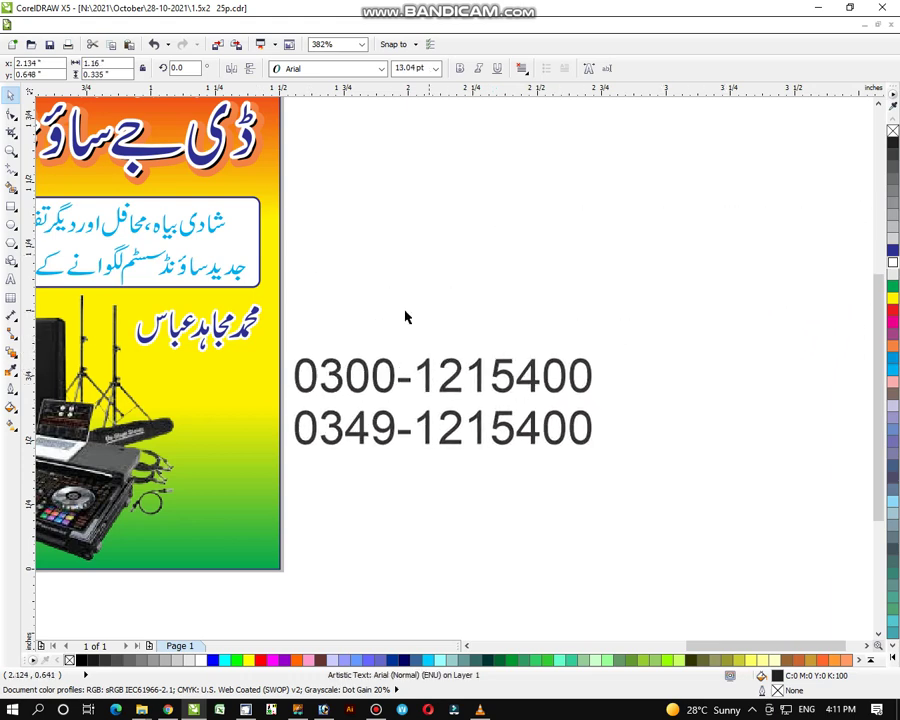
{"action": "left_click", "coordinate": [330, 70]}
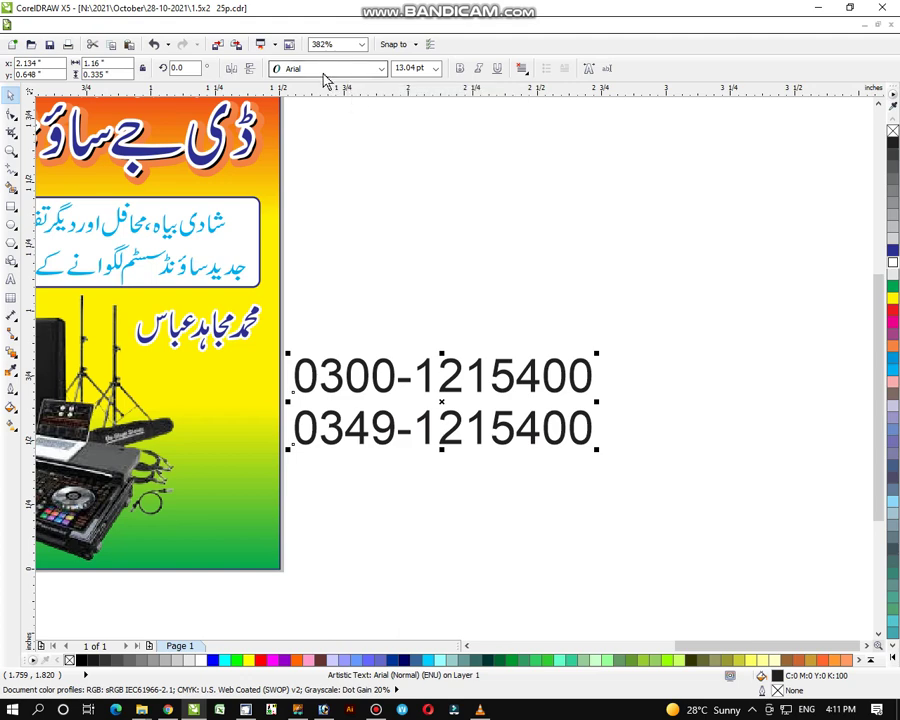
{"action": "left_click", "coordinate": [322, 113]}
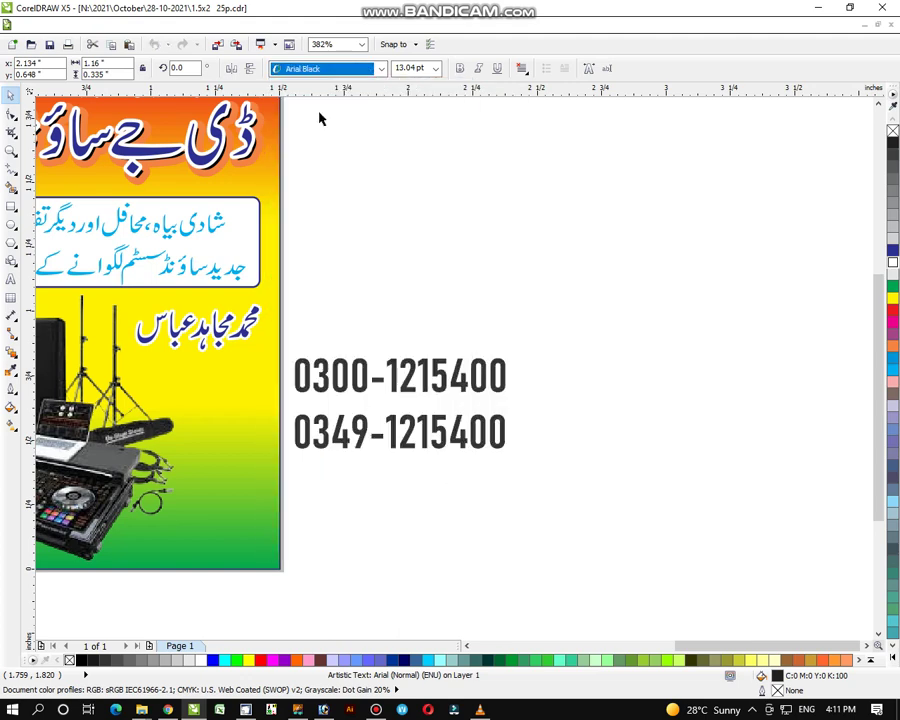
{"action": "left_click_drag", "start_coordinate": [286, 462], "coordinate": [369, 472]}
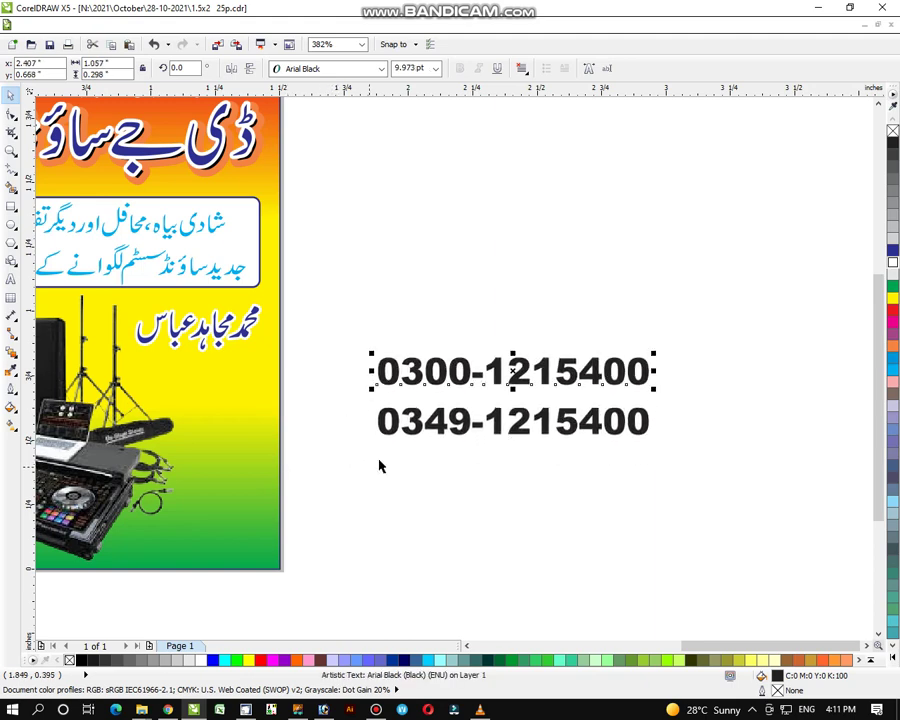
{"action": "left_click_drag", "start_coordinate": [513, 371], "coordinate": [513, 388]}
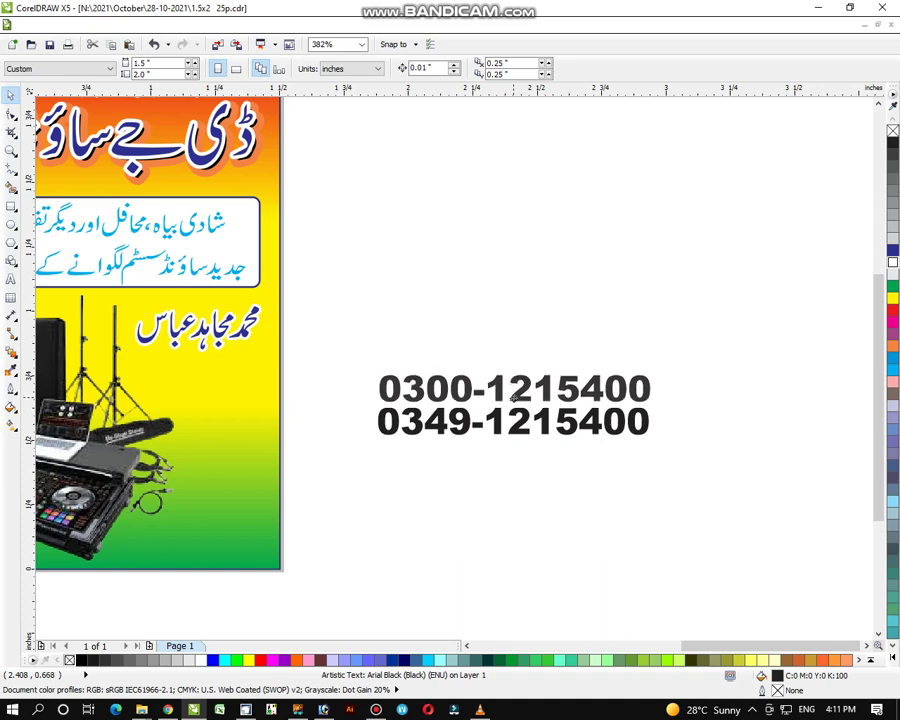
Step: Move both phone-number lines onto the flyer just below the name and scale them to fit
{"action": "left_click", "coordinate": [513, 395]}
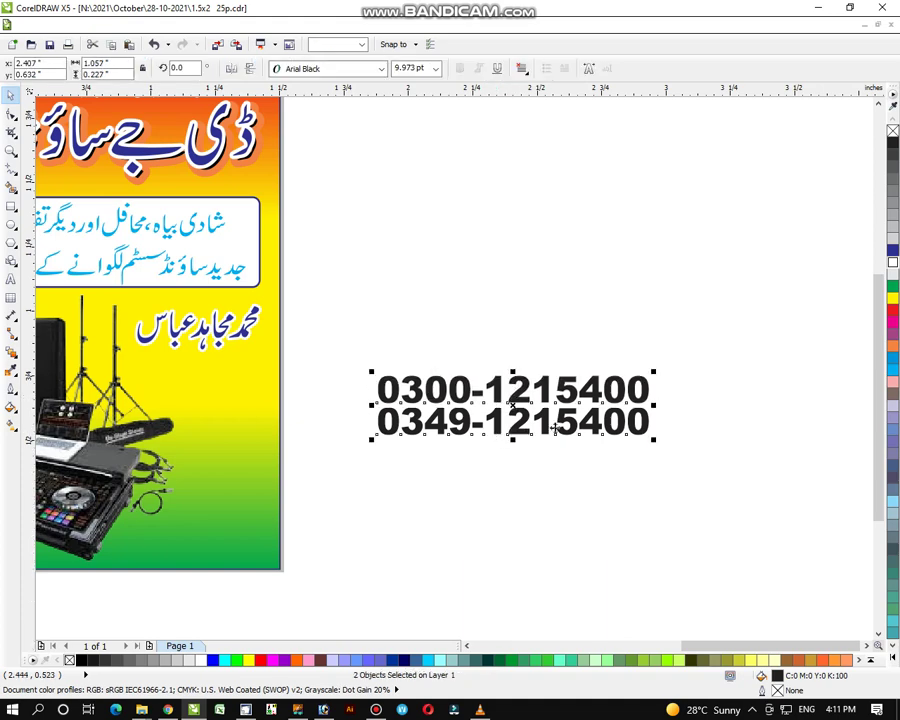
{"action": "left_click_drag", "start_coordinate": [655, 372], "coordinate": [556, 392]}
{"action": "left_click_drag", "start_coordinate": [463, 420], "coordinate": [215, 376]}
{"action": "left_click_drag", "start_coordinate": [305, 372], "coordinate": [256, 355]}
{"action": "left_click_drag", "start_coordinate": [190, 375], "coordinate": [193, 375]}
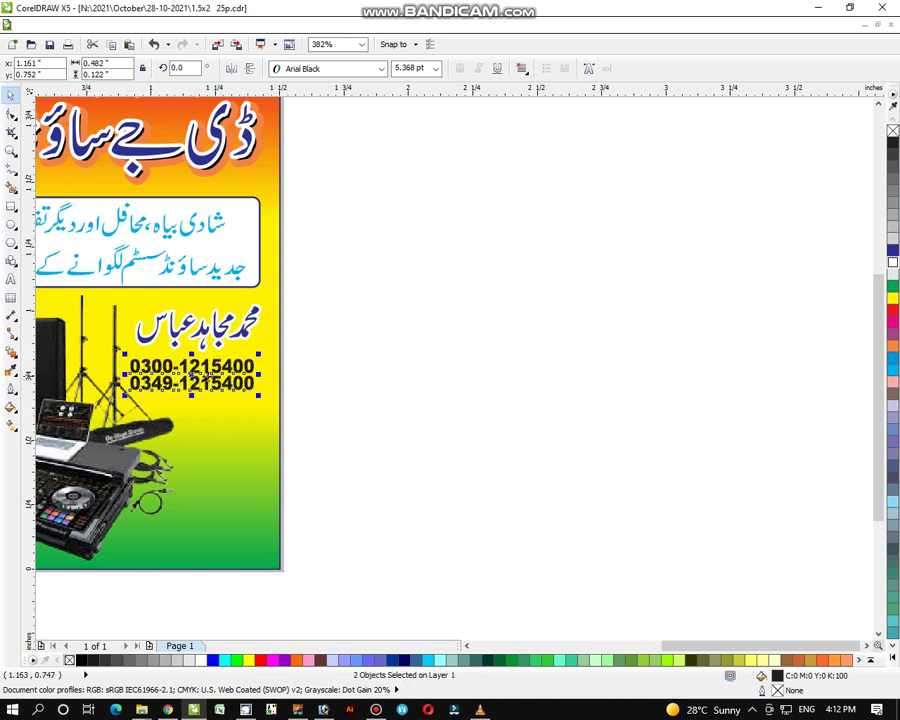
{"action": "left_click_drag", "start_coordinate": [260, 395], "coordinate": [268, 398]}
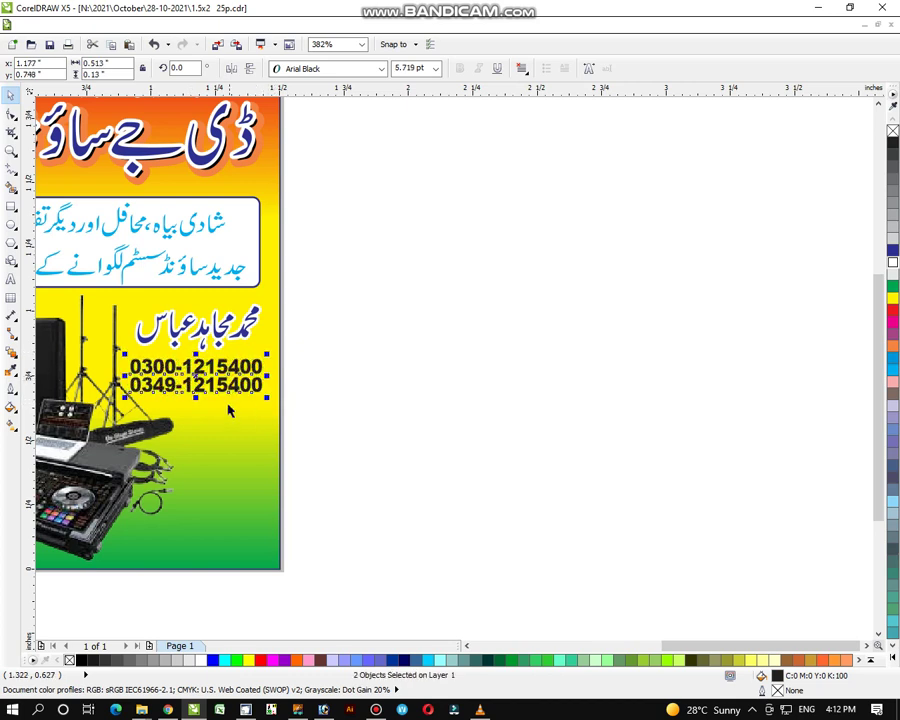
{"action": "left_click", "coordinate": [891, 652]}
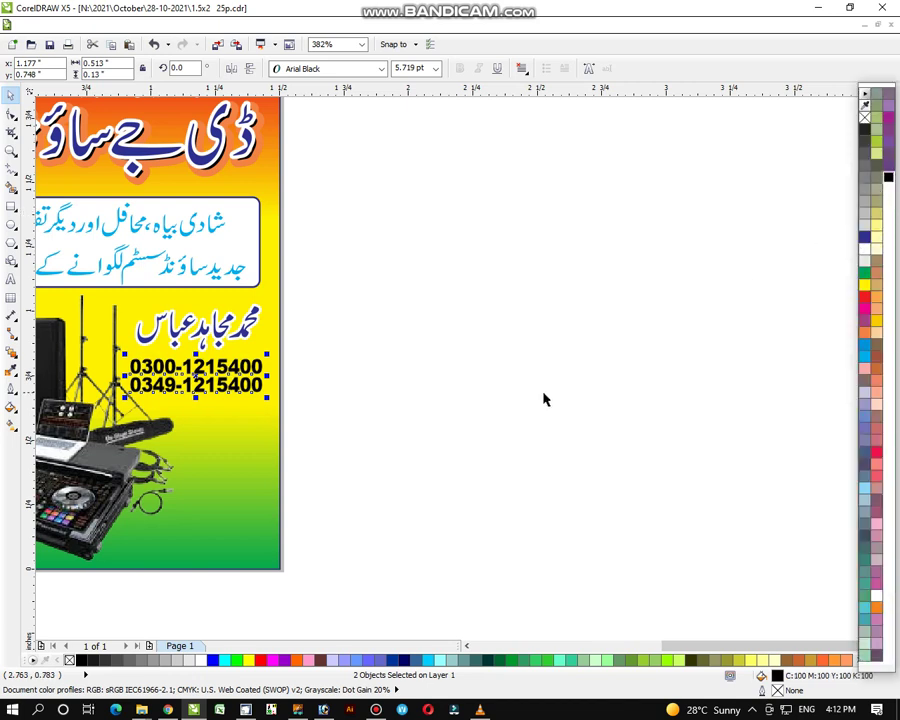
{"action": "left_click", "coordinate": [504, 418]}
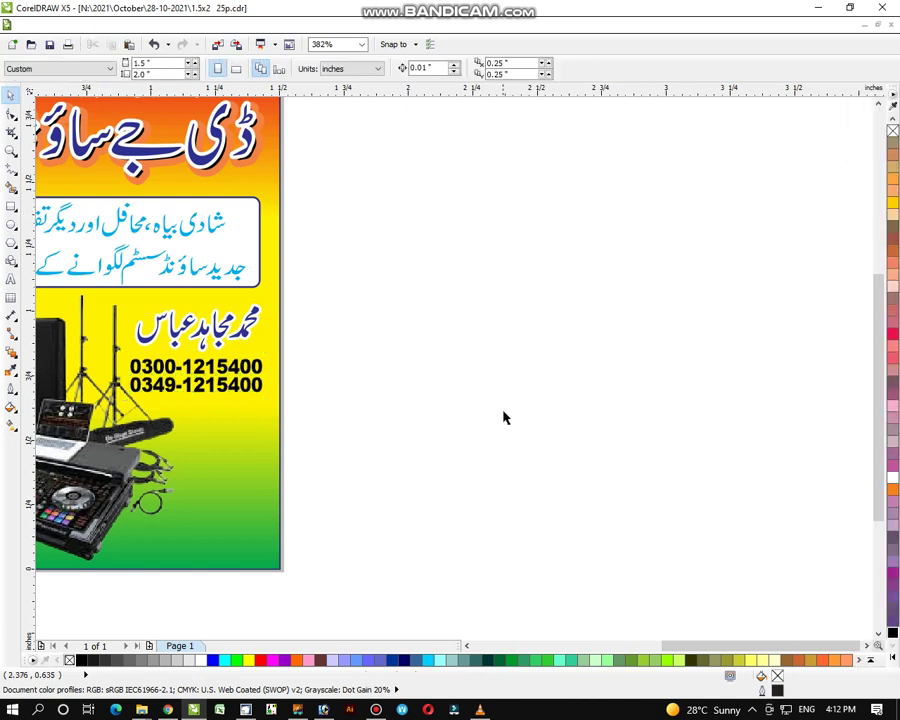
{"action": "left_click", "coordinate": [11, 150]}
{"action": "scroll", "coordinate": [297, 291], "scroll_direction": "down", "scroll_amount": 2}
{"action": "left_click_drag", "start_coordinate": [245, 135], "coordinate": [526, 518]}
{"action": "left_click_drag", "start_coordinate": [251, 115], "coordinate": [657, 607]}
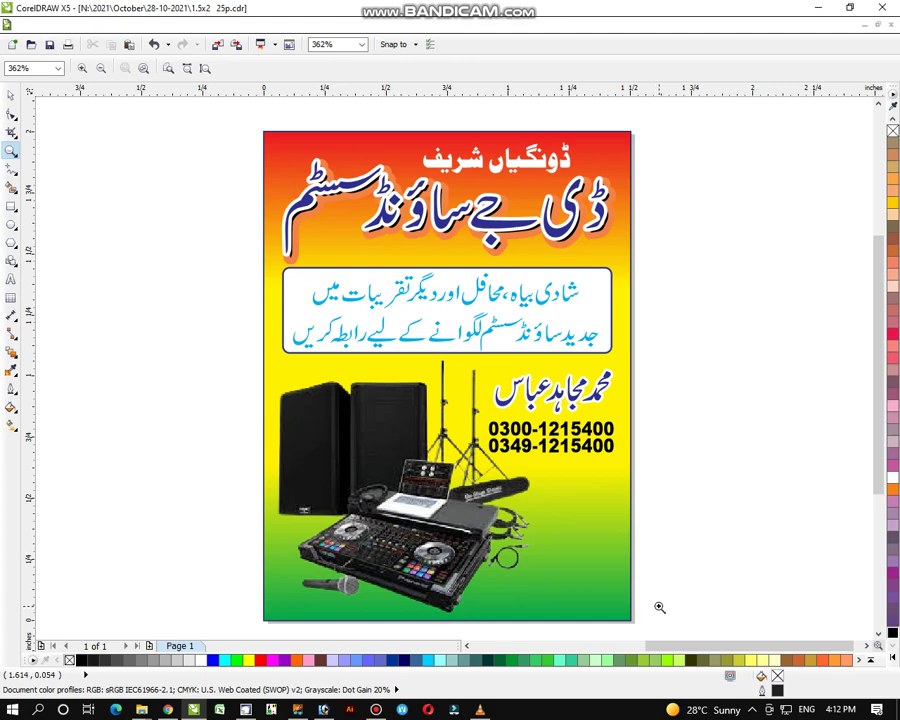
{"action": "mouse_move", "coordinate": [375, 711]}
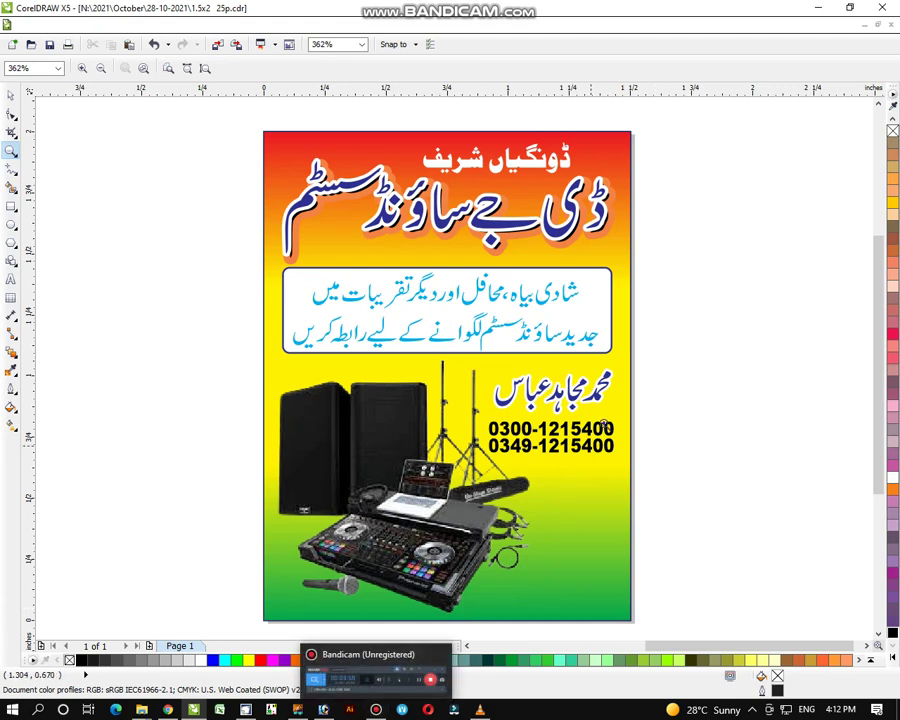
{"action": "key", "text": "F3"}
{"action": "left_click_drag", "start_coordinate": [216, 272], "coordinate": [686, 604]}
{"action": "key", "text": "space"}
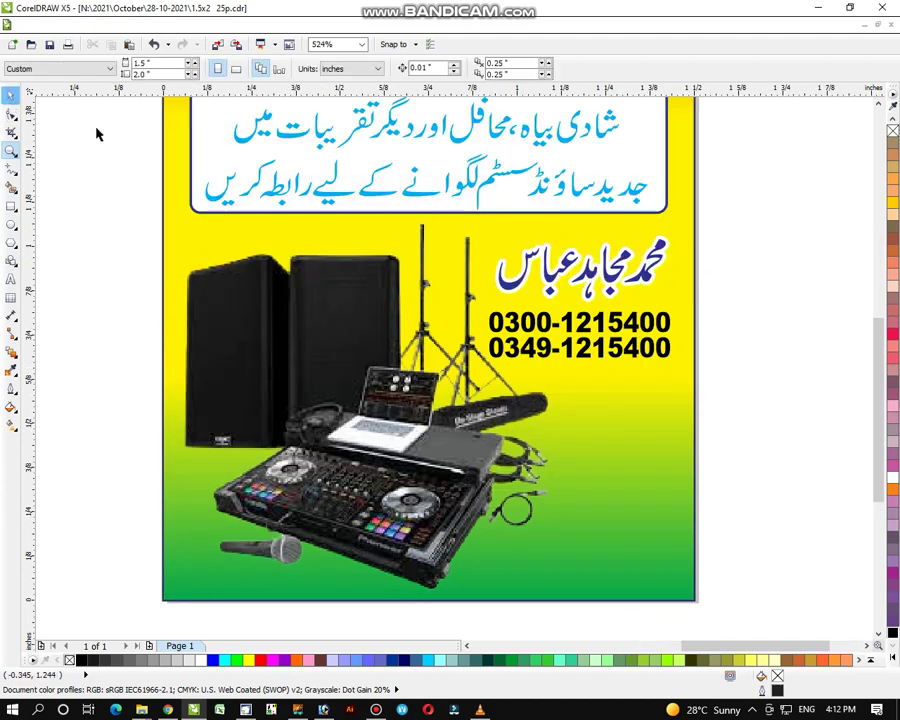
{"action": "left_click", "coordinate": [636, 360]}
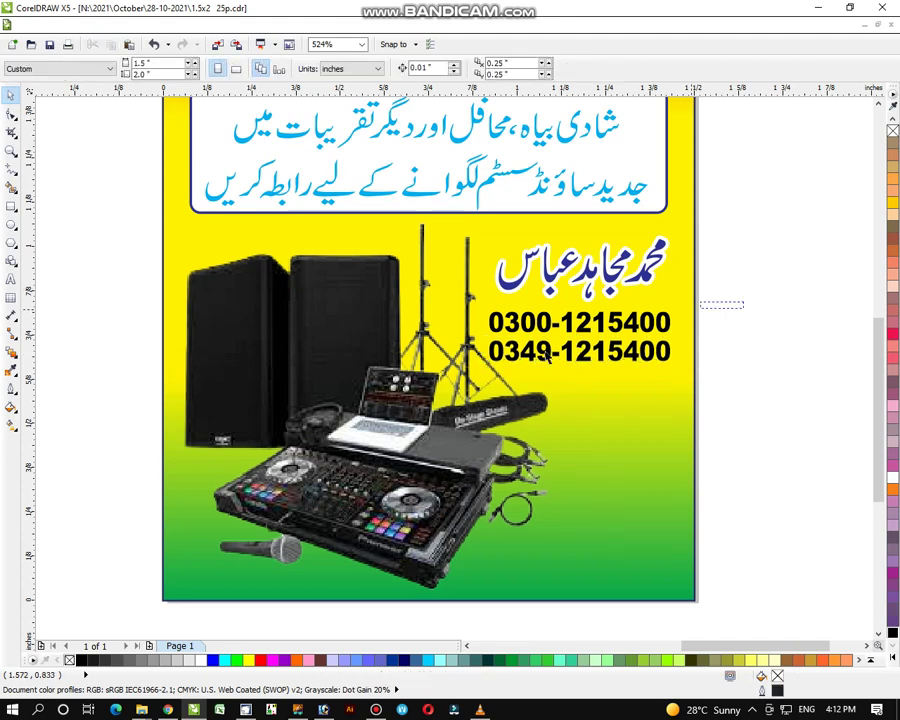
Step: Give both phone numbers a 1.5 pt outline with round corners and caps, behind the fill and scaled with the image
{"action": "left_click_drag", "start_coordinate": [478, 300], "coordinate": [690, 372]}
{"action": "left_click", "coordinate": [12, 392]}
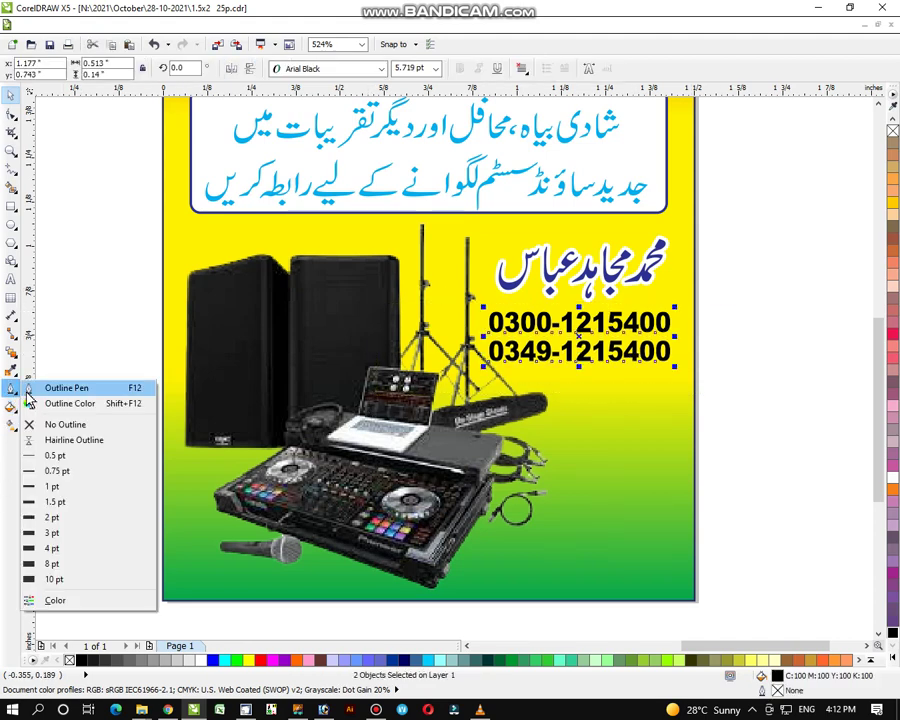
{"action": "left_click", "coordinate": [60, 386]}
{"action": "left_click", "coordinate": [371, 278]}
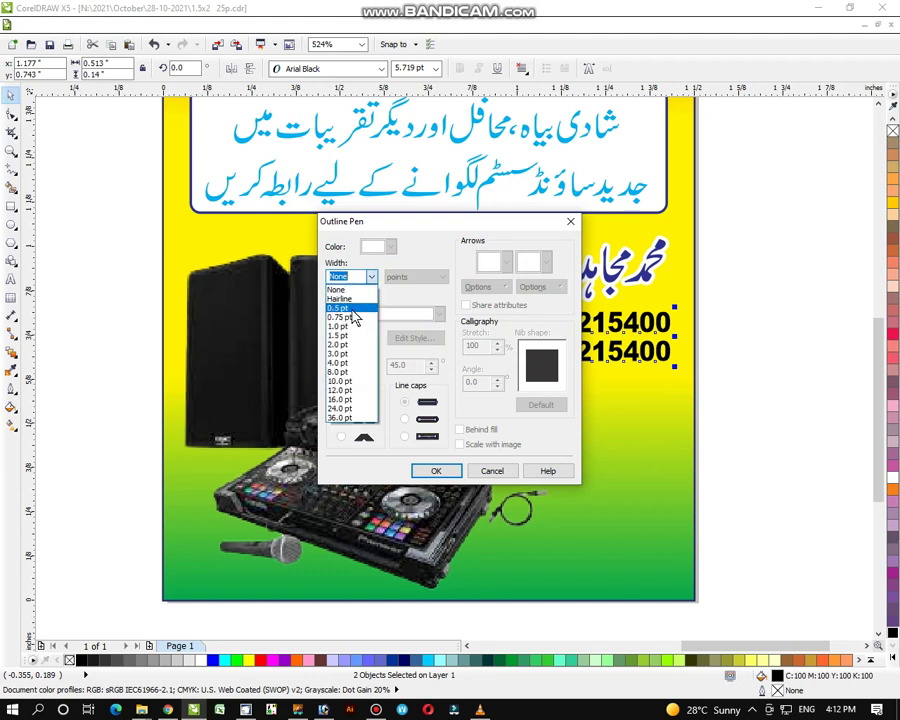
{"action": "left_click", "coordinate": [346, 330]}
{"action": "left_click", "coordinate": [341, 419]}
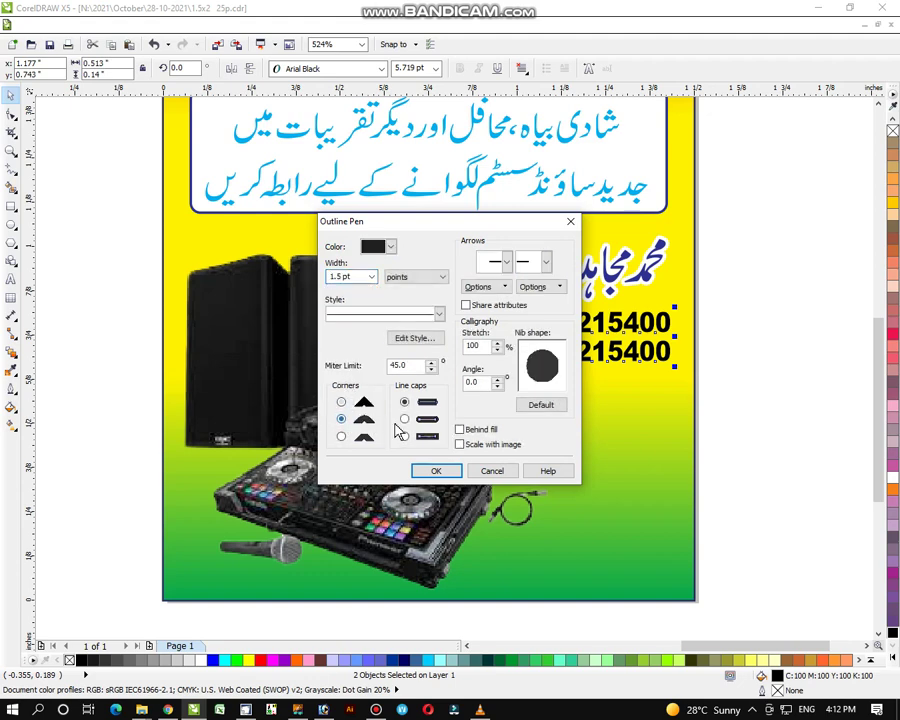
{"action": "left_click", "coordinate": [406, 420]}
{"action": "left_click", "coordinate": [460, 445]}
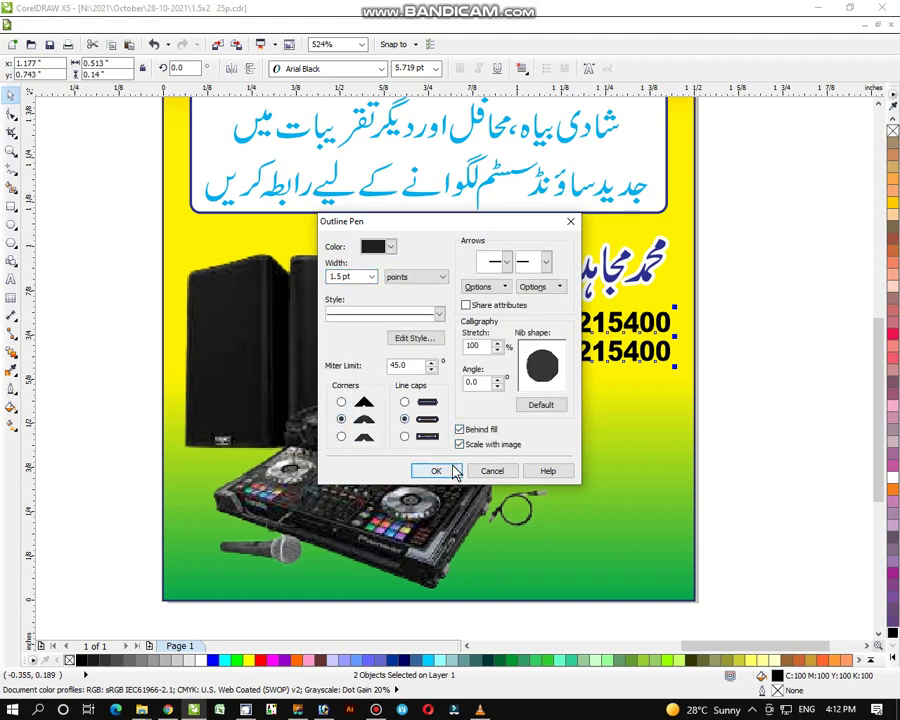
{"action": "left_click", "coordinate": [448, 470]}
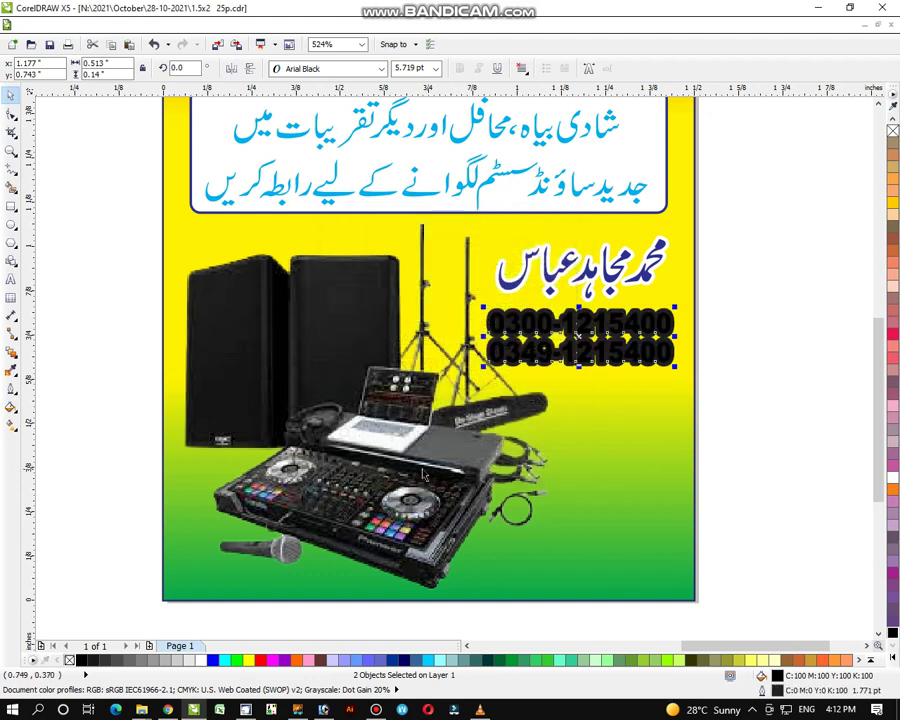
Step: Fill the phone numbers red with a white outline, then view the whole flyer
{"action": "left_click", "coordinate": [891, 646]}
{"action": "left_click", "coordinate": [865, 302]}
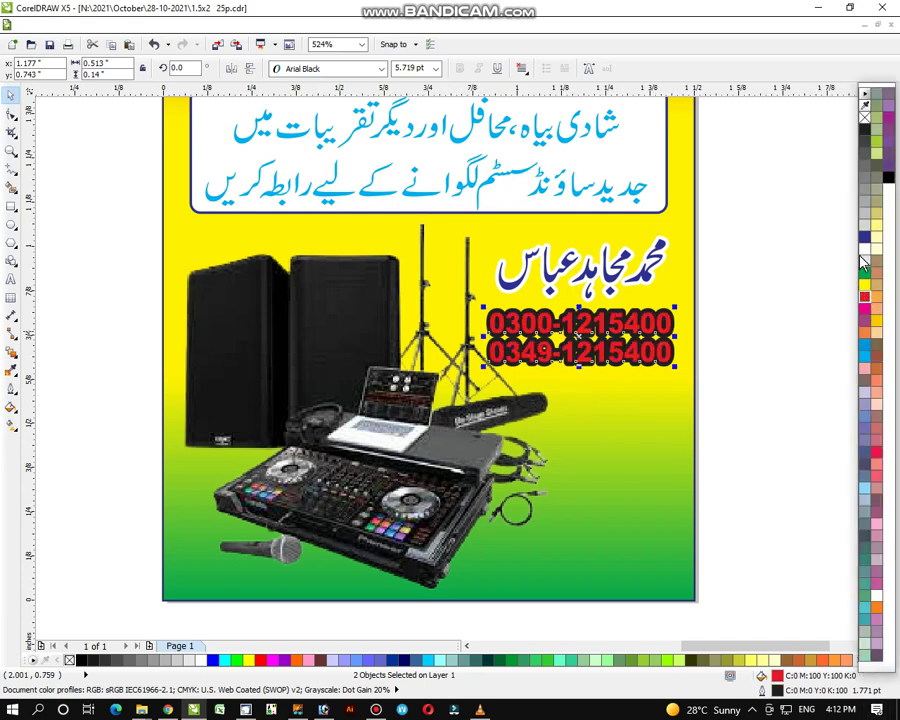
{"action": "right_click", "coordinate": [862, 262]}
{"action": "left_click", "coordinate": [778, 298]}
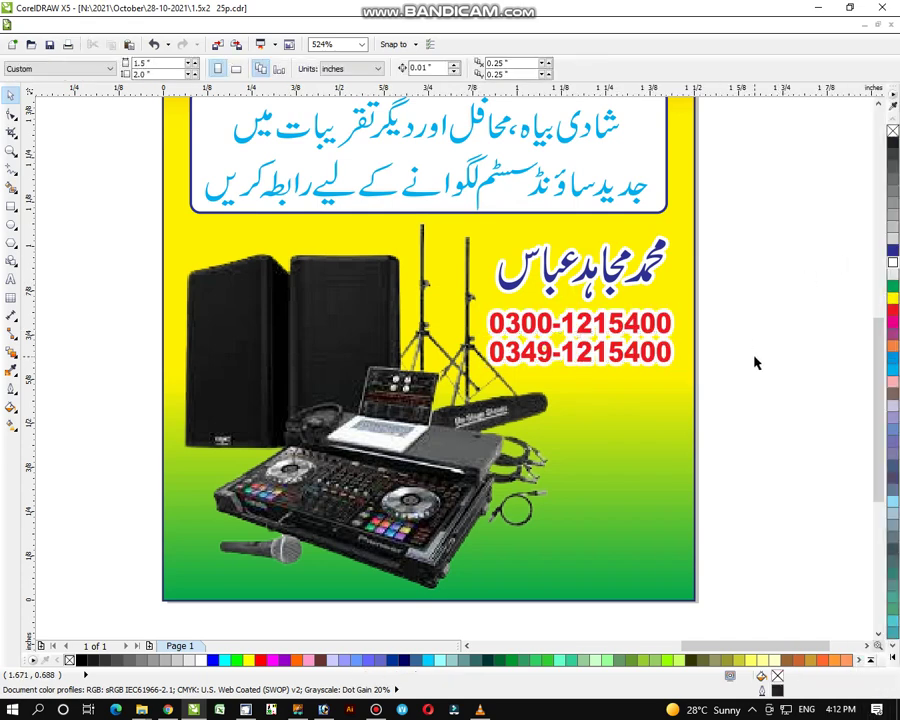
{"action": "left_click", "coordinate": [11, 150]}
{"action": "key", "text": "shift+F4"}
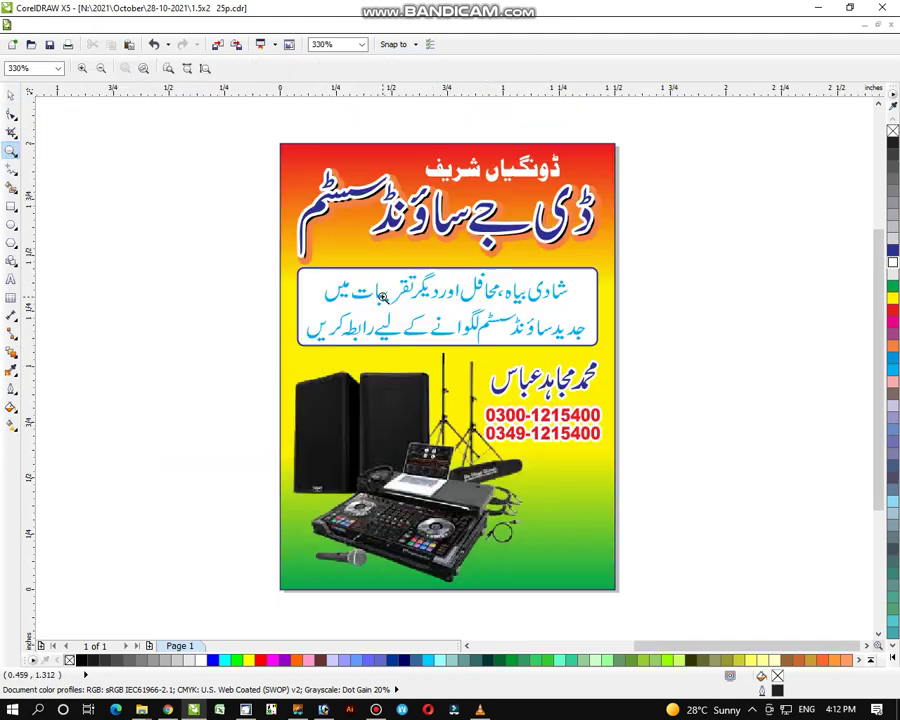
Step: Draw an oval near the flyer's bottom-right corner and fill it white
{"action": "right_click", "coordinate": [404, 298]}
{"action": "left_click_drag", "start_coordinate": [243, 137], "coordinate": [530, 523]}
{"action": "left_click_drag", "start_coordinate": [245, 134], "coordinate": [647, 620]}
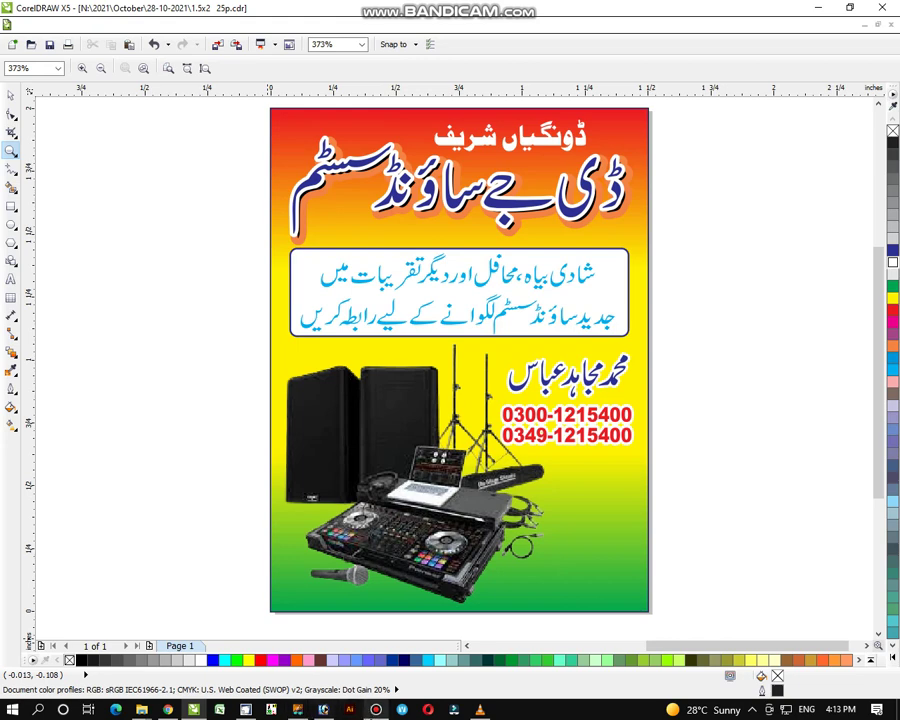
{"action": "left_click", "coordinate": [376, 709]}
{"action": "left_click", "coordinate": [647, 119]}
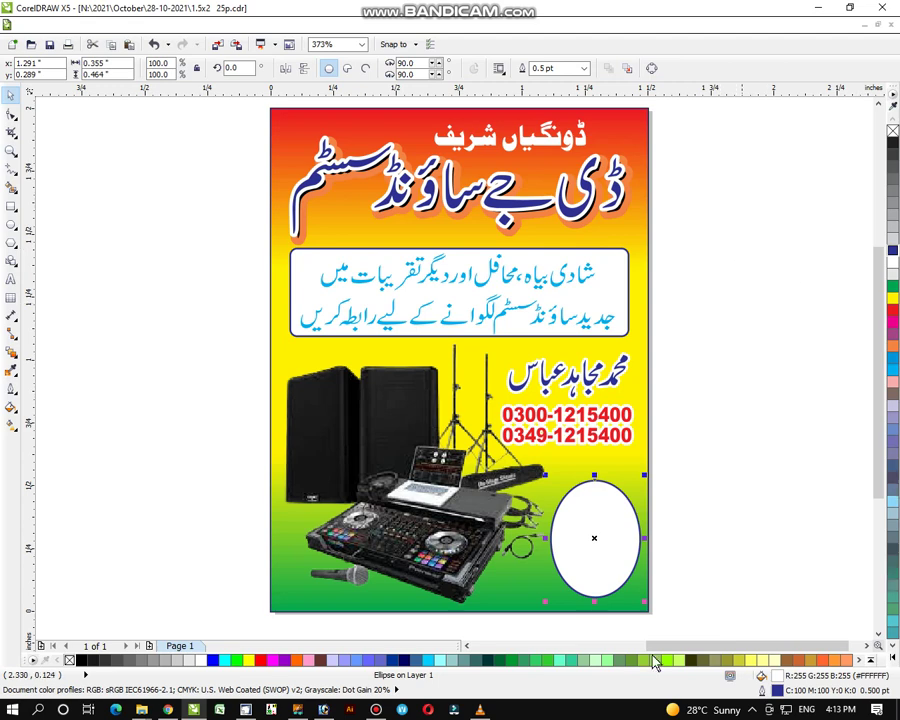
{"action": "left_click", "coordinate": [187, 335]}
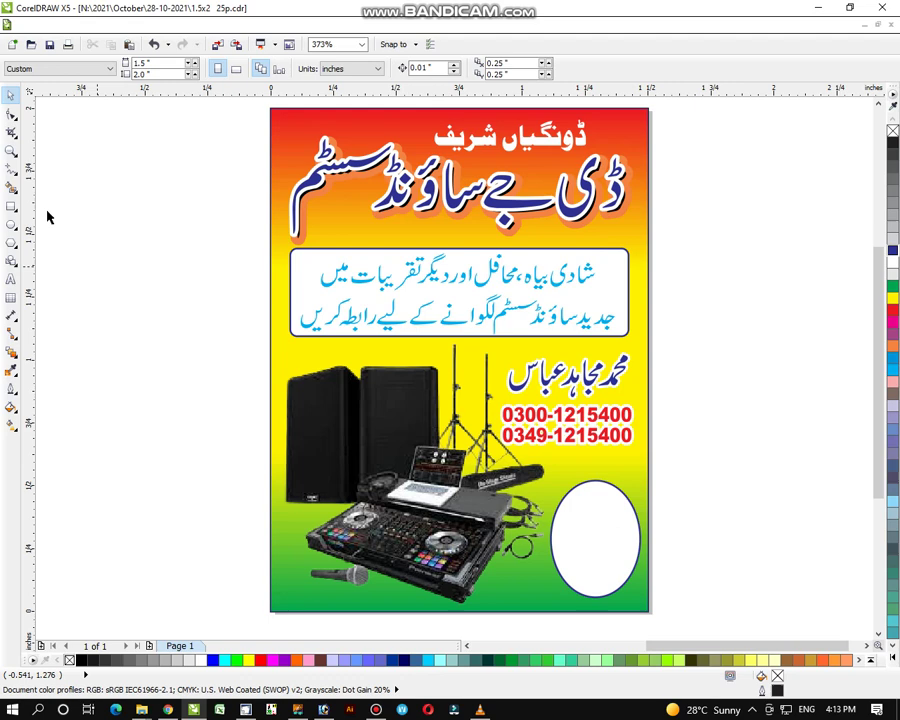
Step: Reframe the whole flyer and view it in full-screen preview
{"action": "left_click", "coordinate": [11, 150]}
{"action": "key", "text": "shift+F4"}
{"action": "left_click_drag", "start_coordinate": [262, 121], "coordinate": [631, 609]}
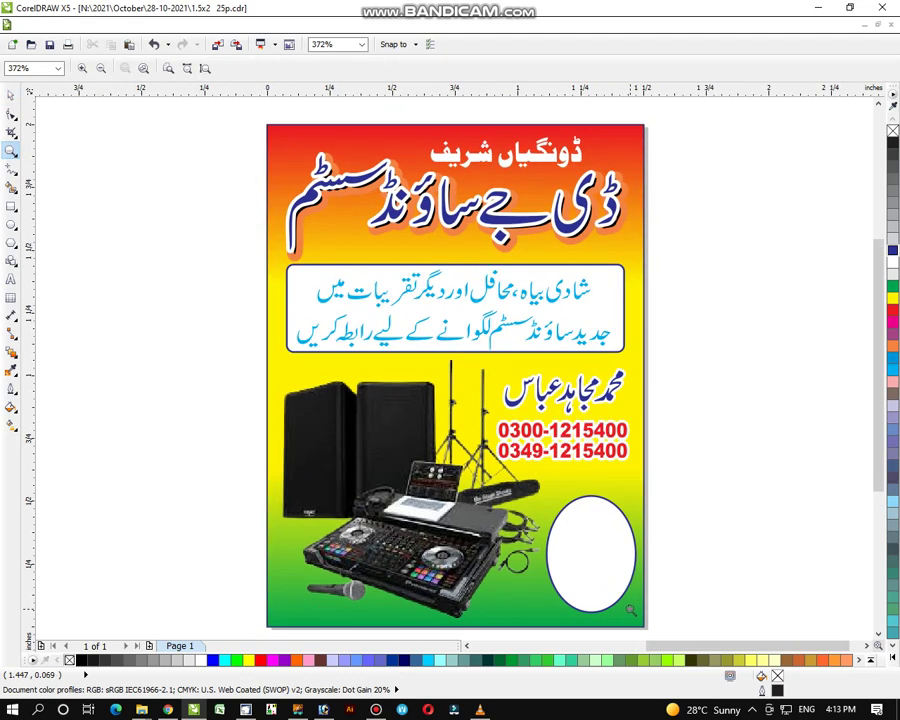
{"action": "key", "text": "F8"}
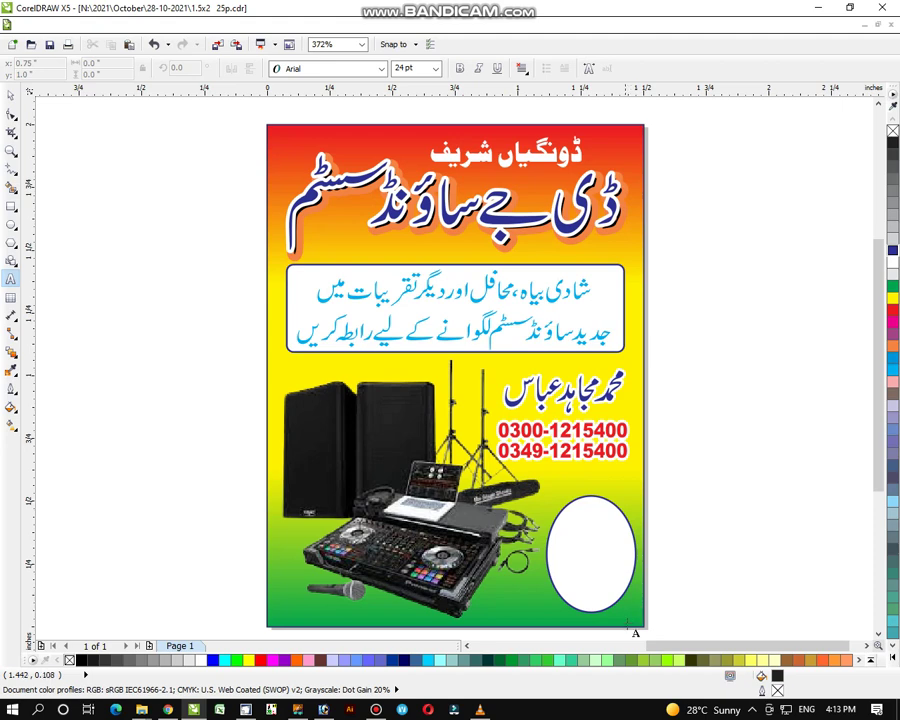
{"action": "key", "text": "F9"}
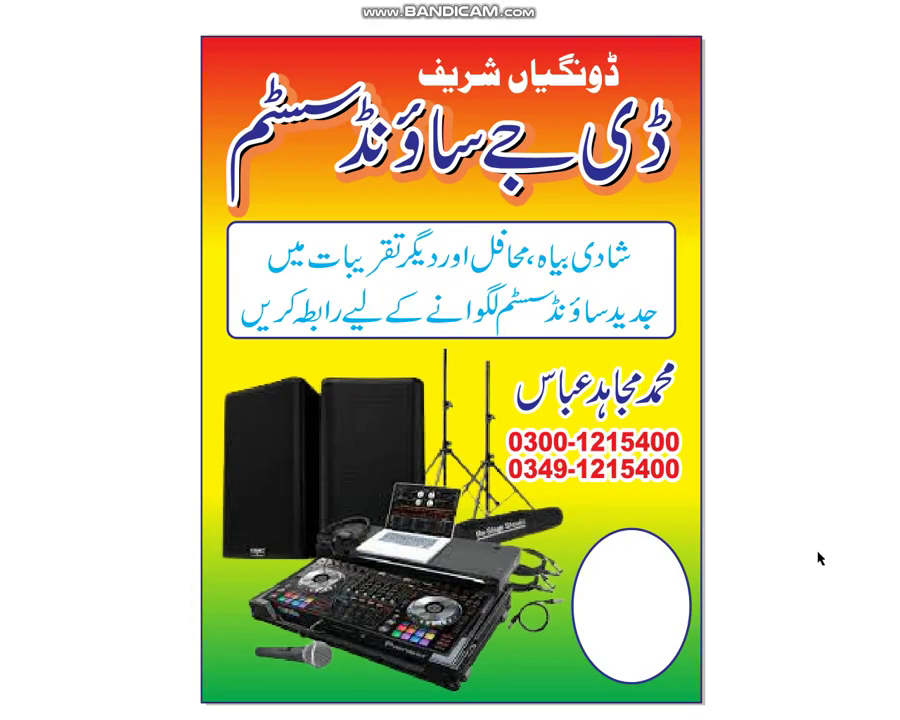